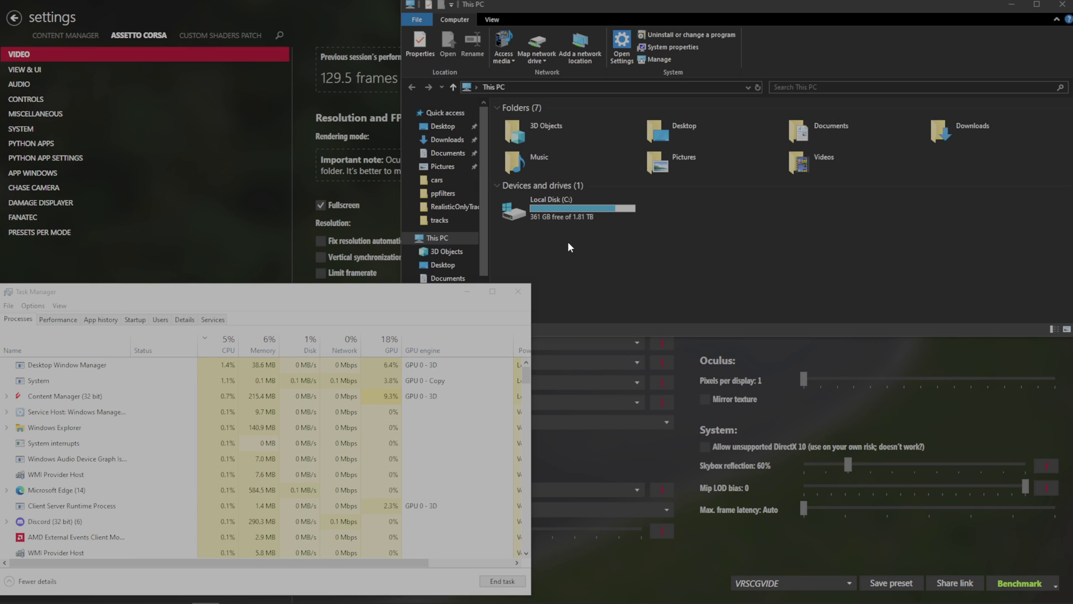
Browse to C:\Program Files (x86)\Steam\steamapps\common and check that the assettocorsa folder is 169 GB.
double_click(592, 207)
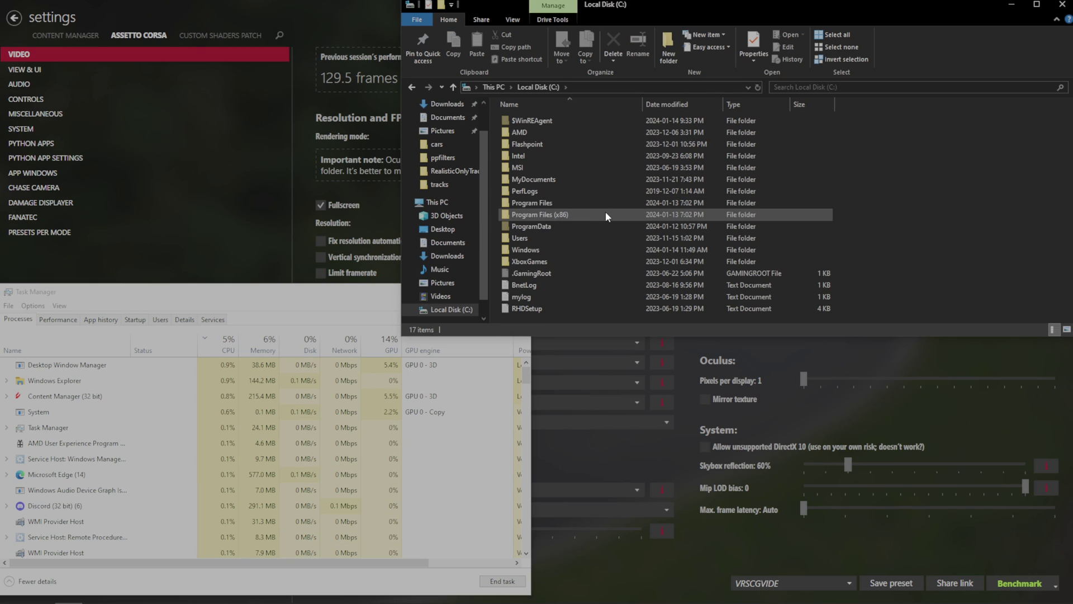
click(602, 206)
double_click(603, 213)
scroll(602, 212, down, 2)
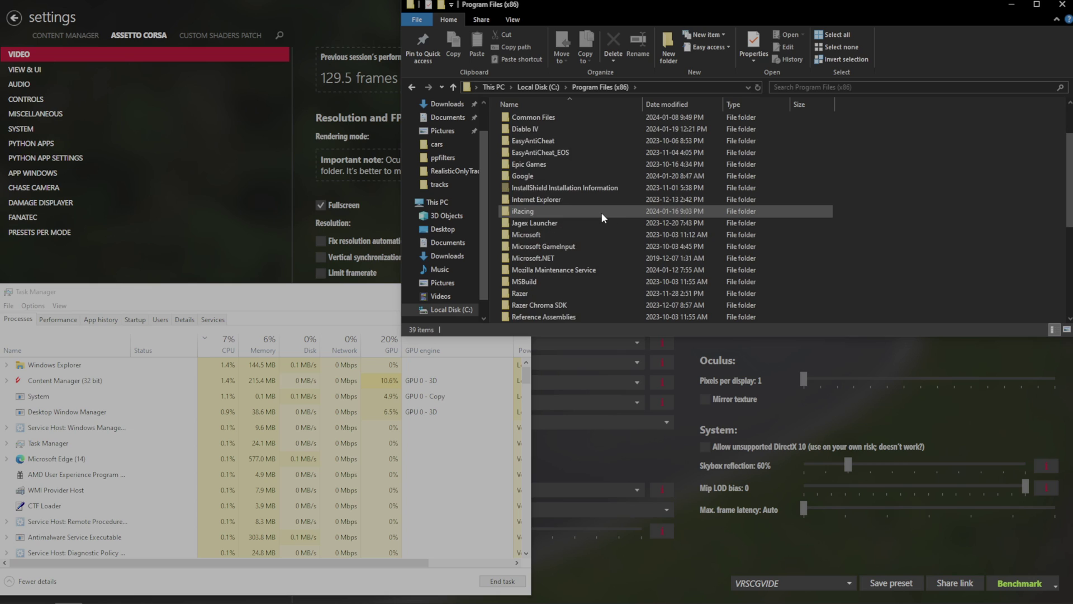
scroll(602, 213, down, 1)
double_click(592, 234)
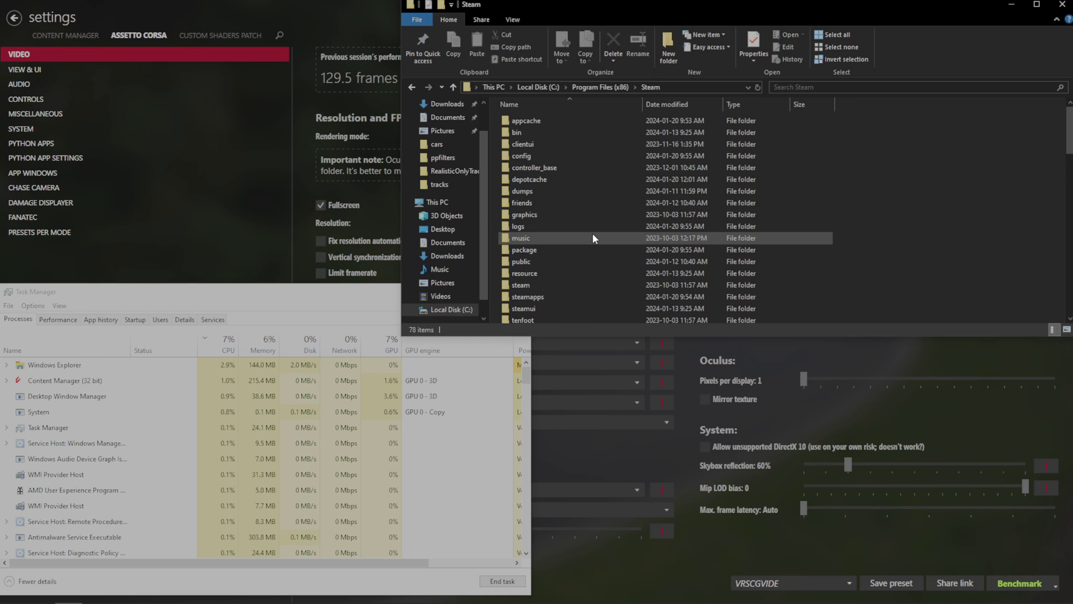
scroll(605, 255, down, 1)
double_click(598, 264)
double_click(587, 121)
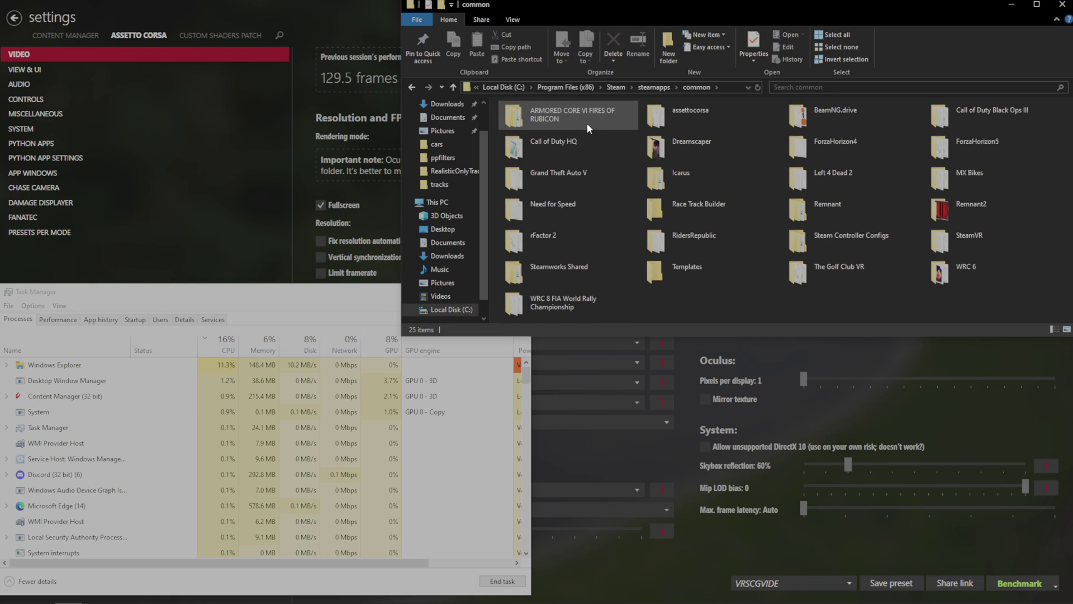
click(692, 115)
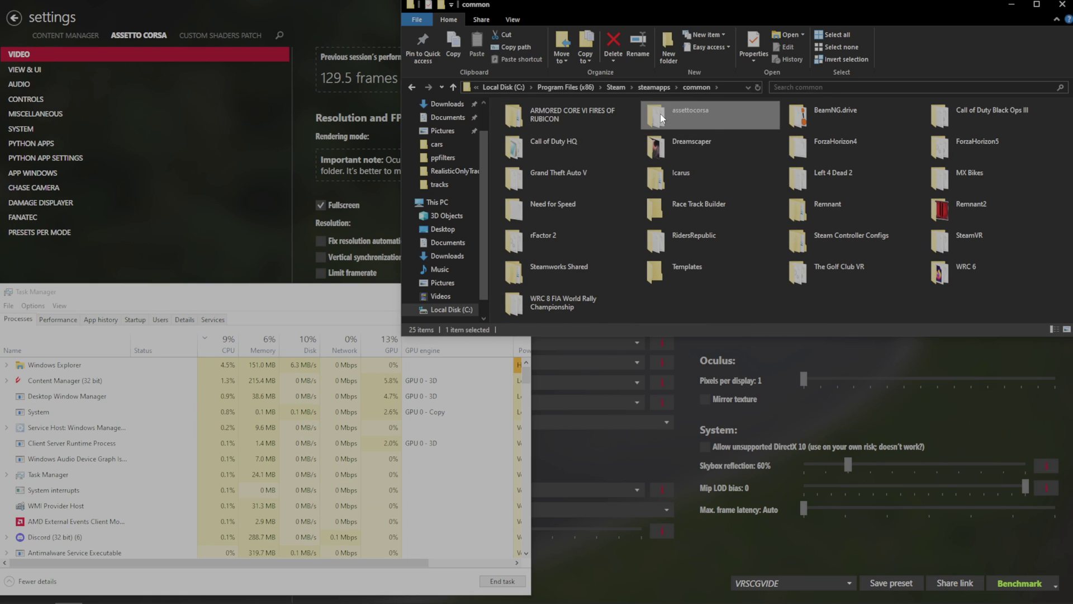
mouse_move(683, 114)
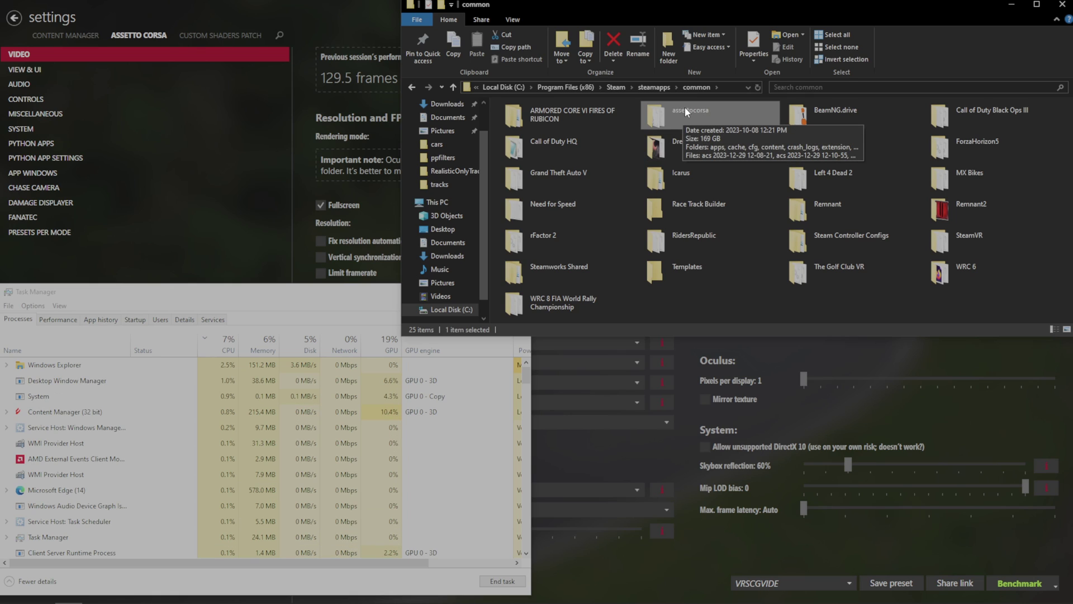
Navigate back up through the folders to Program Files (x86).
click(502, 87)
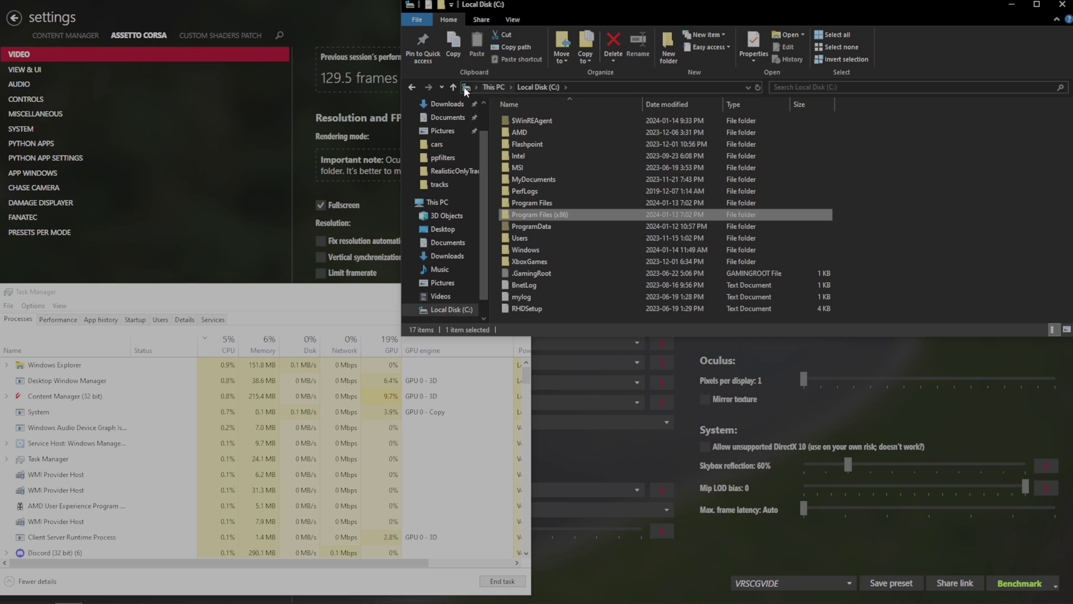
click(410, 88)
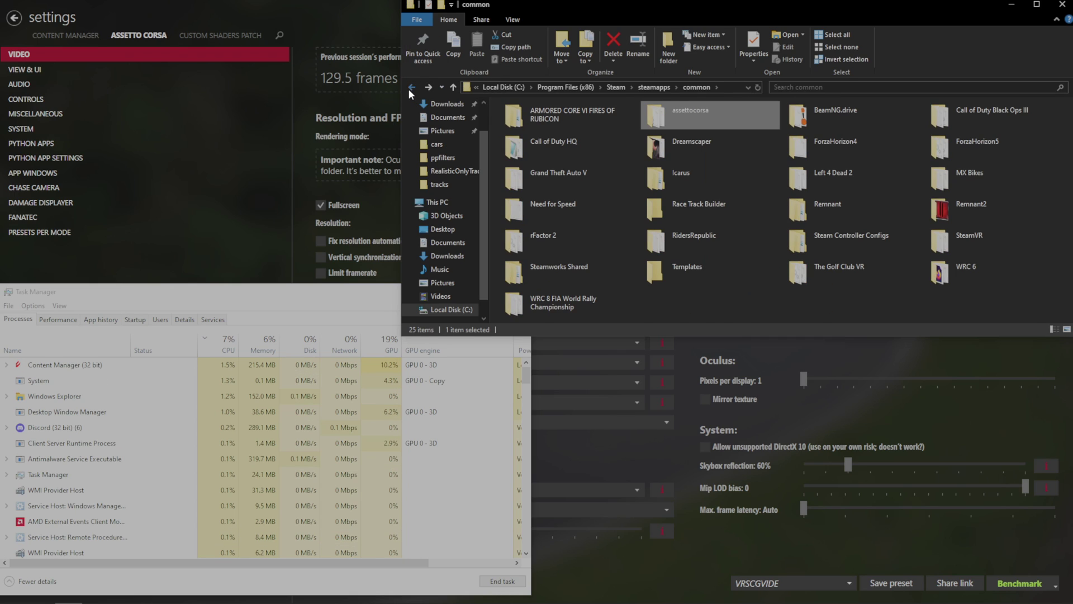
click(410, 88)
click(409, 87)
click(409, 87)
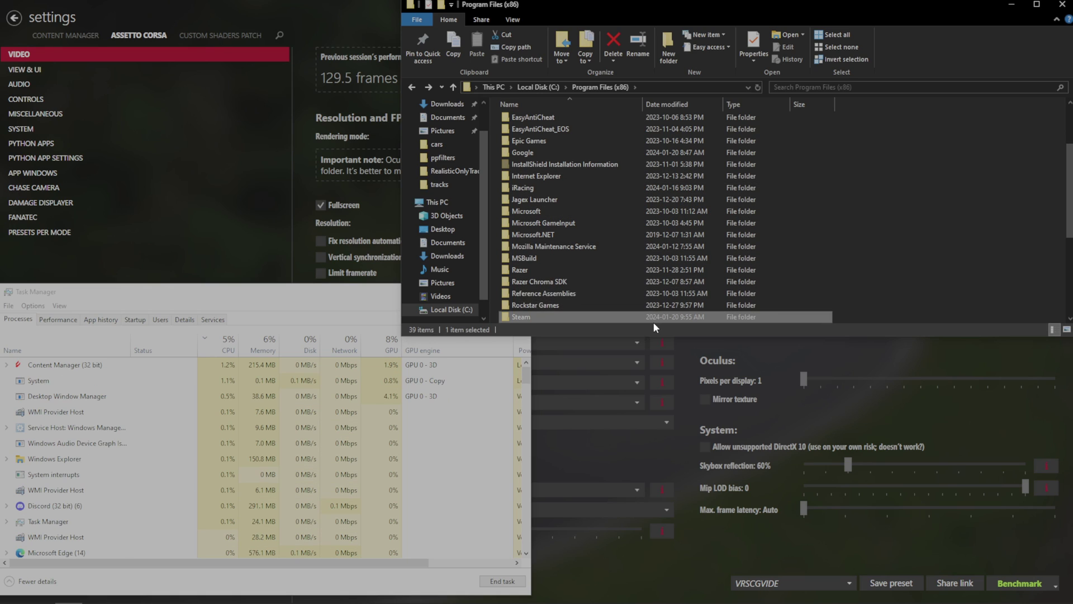
Go up via the Local Disk (C:) breadcrumb to This PC, showing 342 GB free of 1.81 TB.
scroll(643, 318, down, 2)
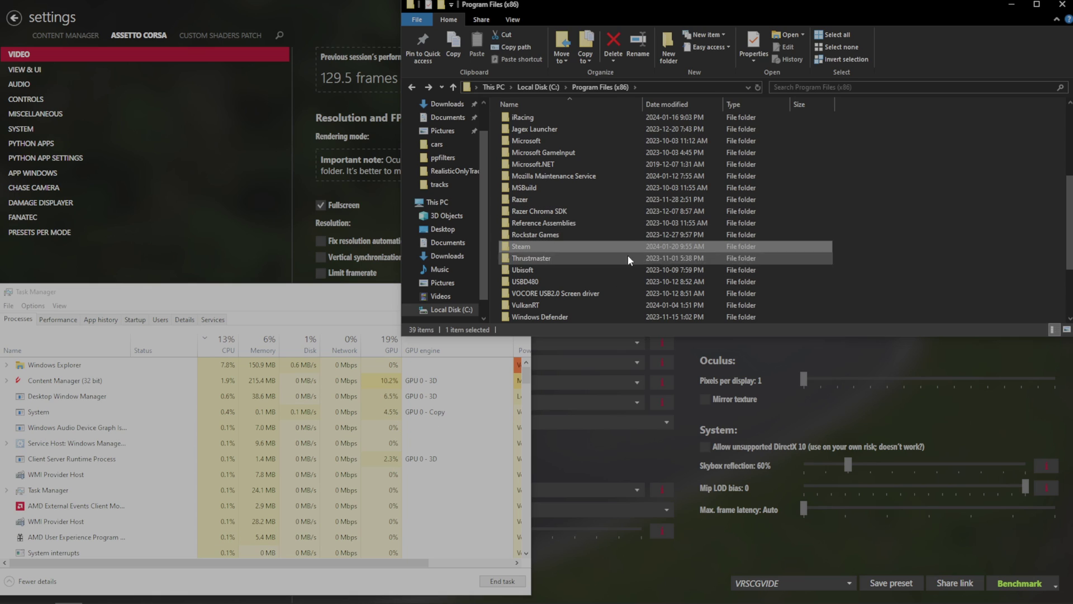
click(538, 86)
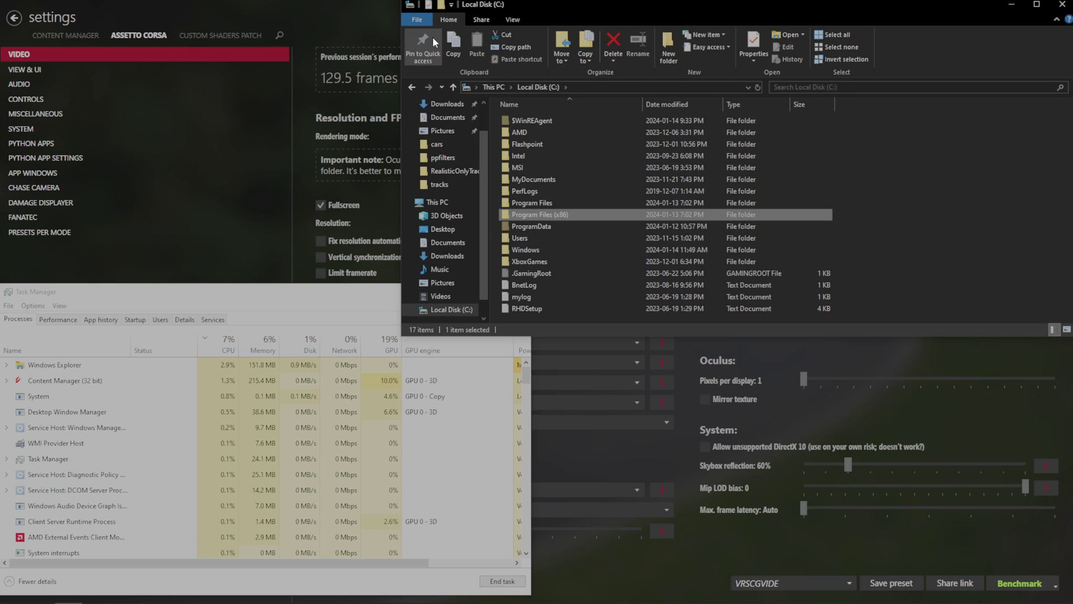
click(494, 87)
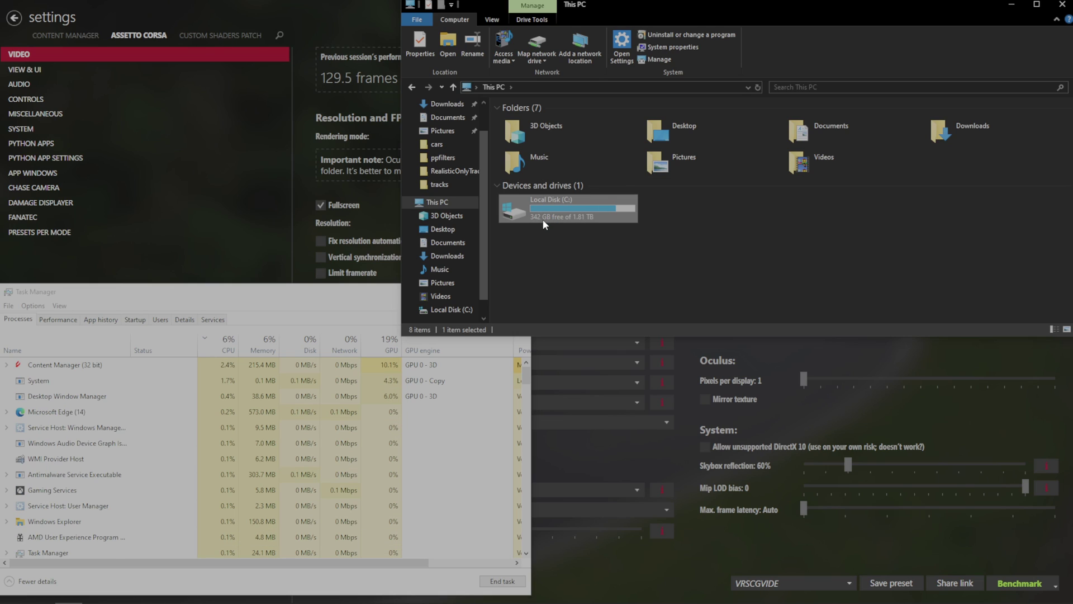
mouse_move(543, 222)
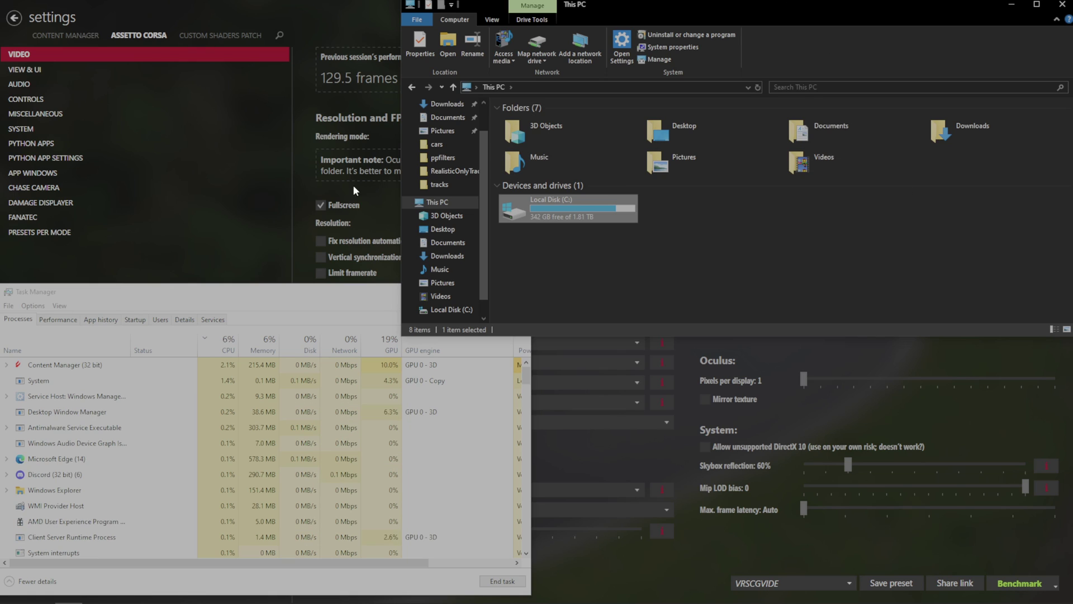
Sort Task Manager's processes by Disk and place its window lower left, away from Explorer.
drag(351, 288, 323, 327)
click(354, 296)
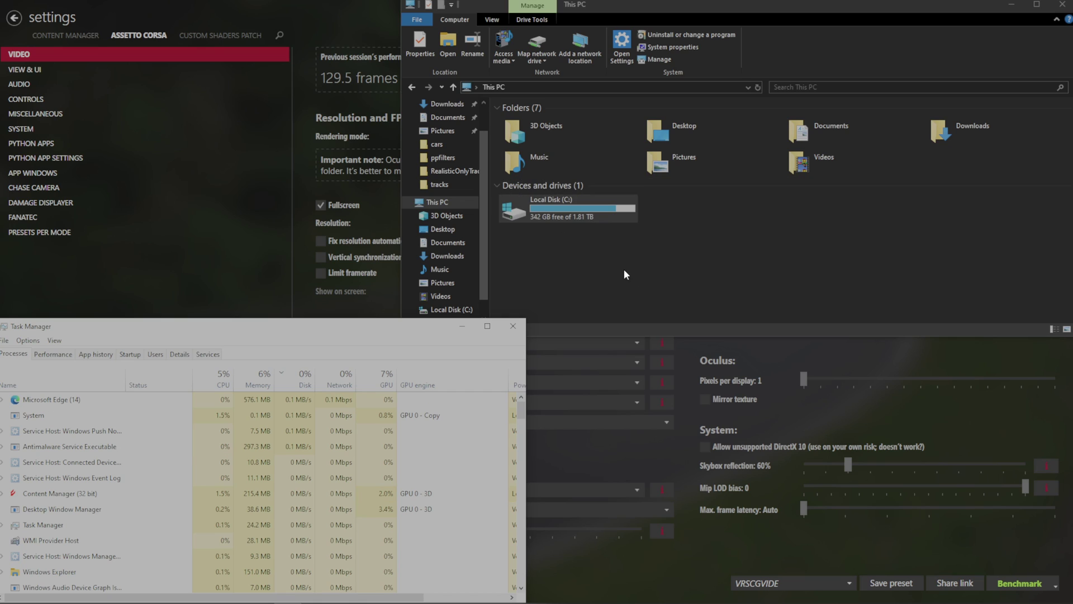
drag(797, 6, 783, 26)
drag(321, 330, 417, 234)
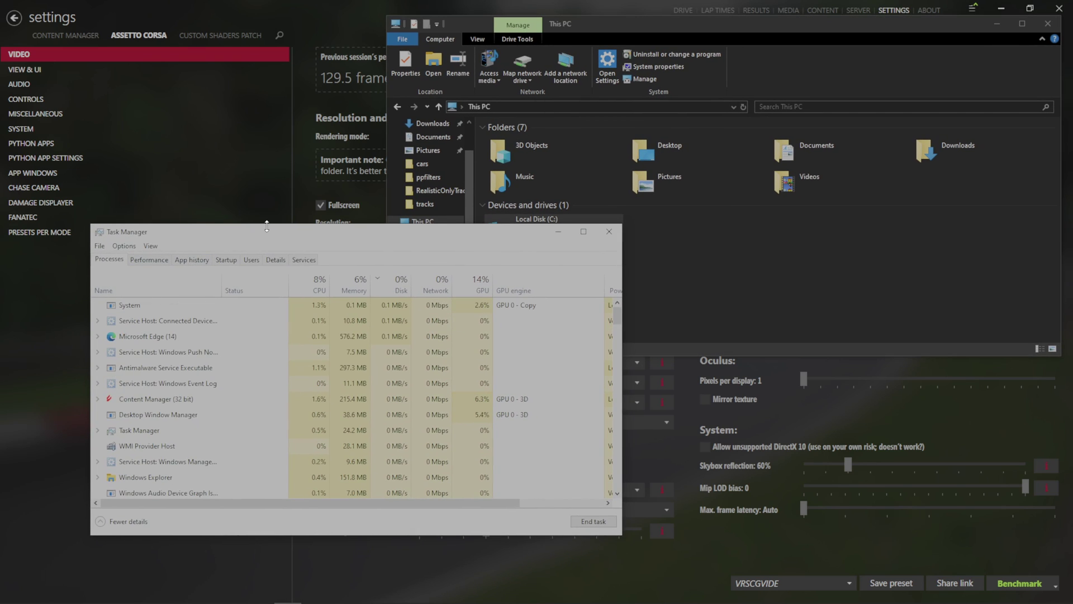
drag(263, 231, 221, 290)
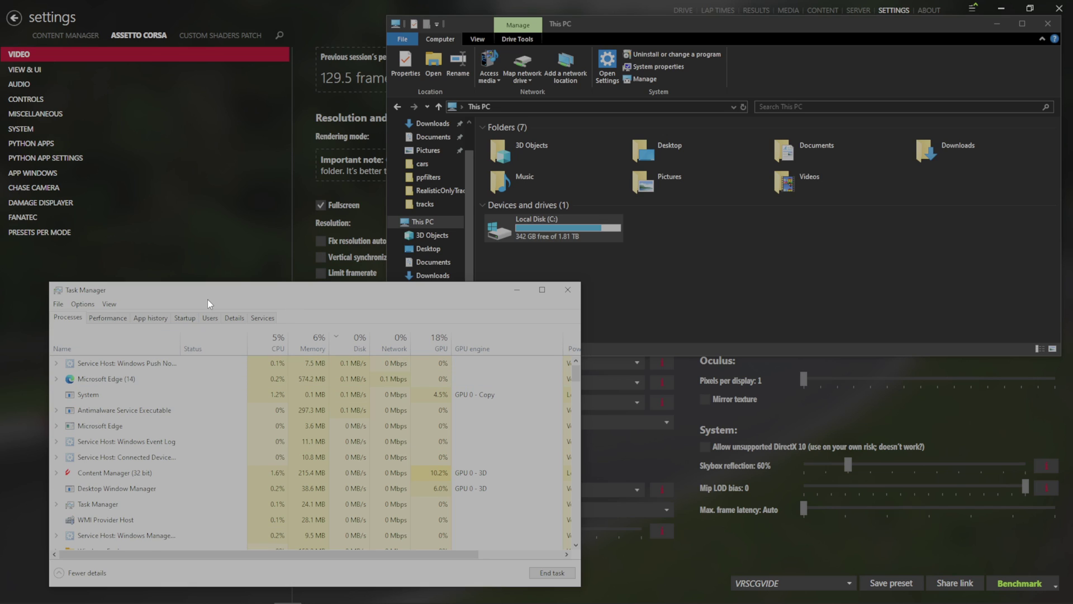
Sort processes by CPU, highest first, putting Content Manager (32 bit) at the top.
drag(223, 285, 354, 166)
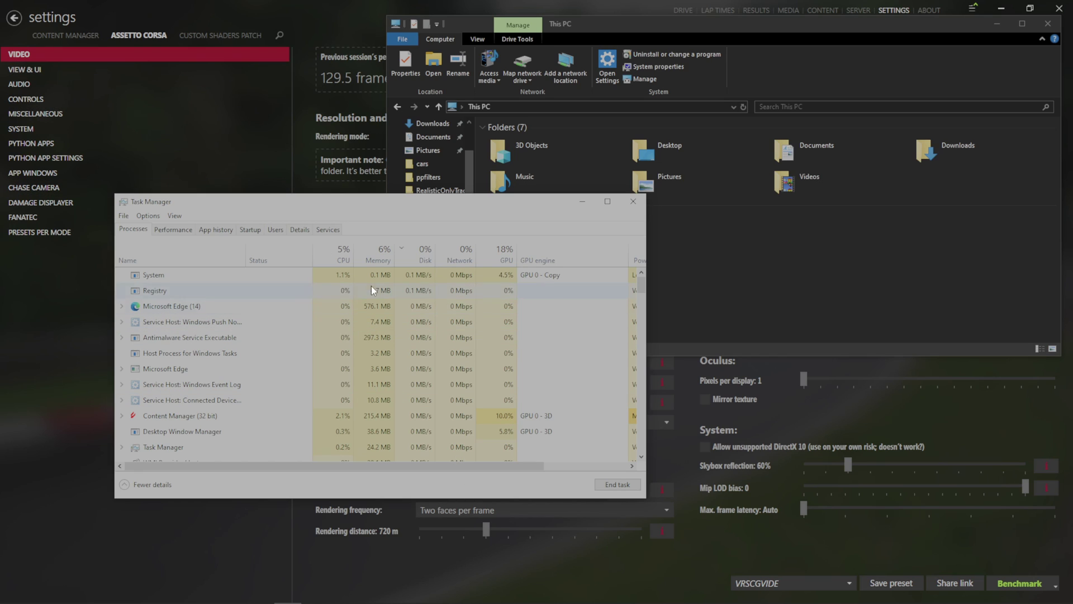
click(380, 262)
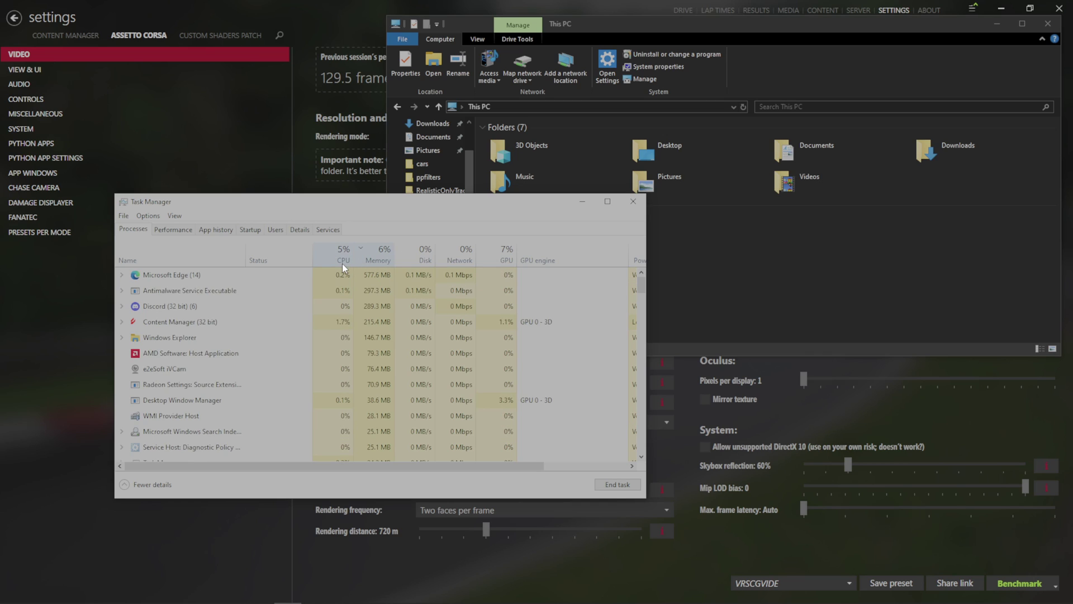
click(342, 264)
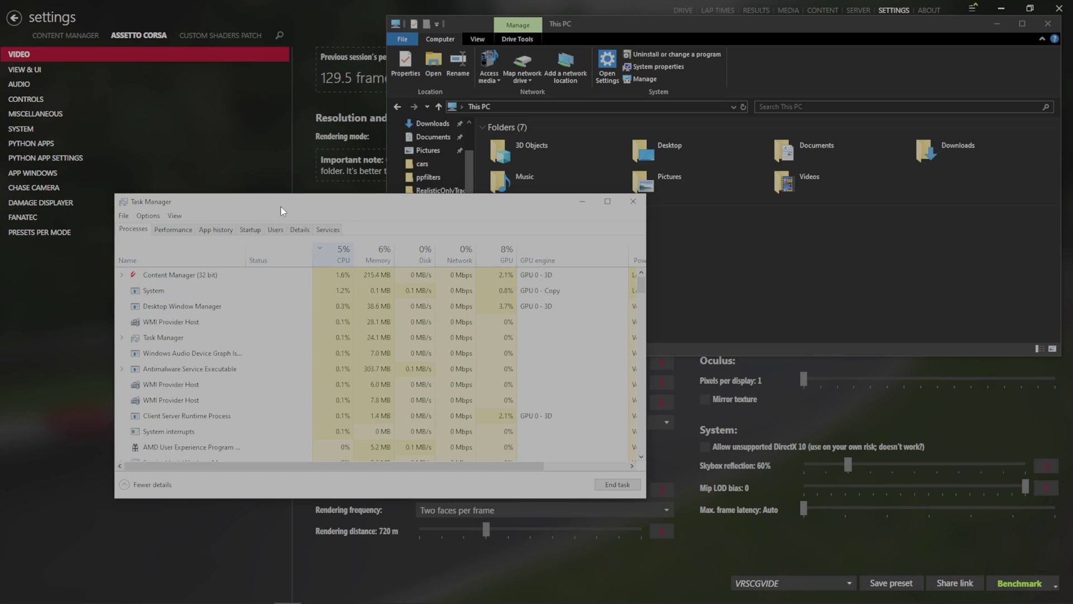
drag(281, 206, 325, 208)
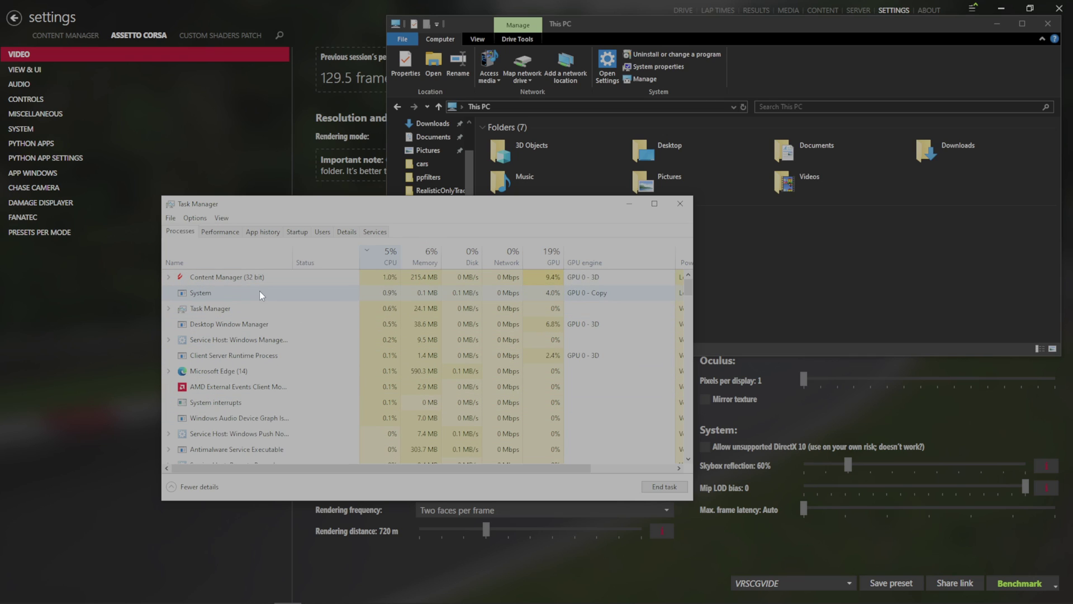
click(321, 232)
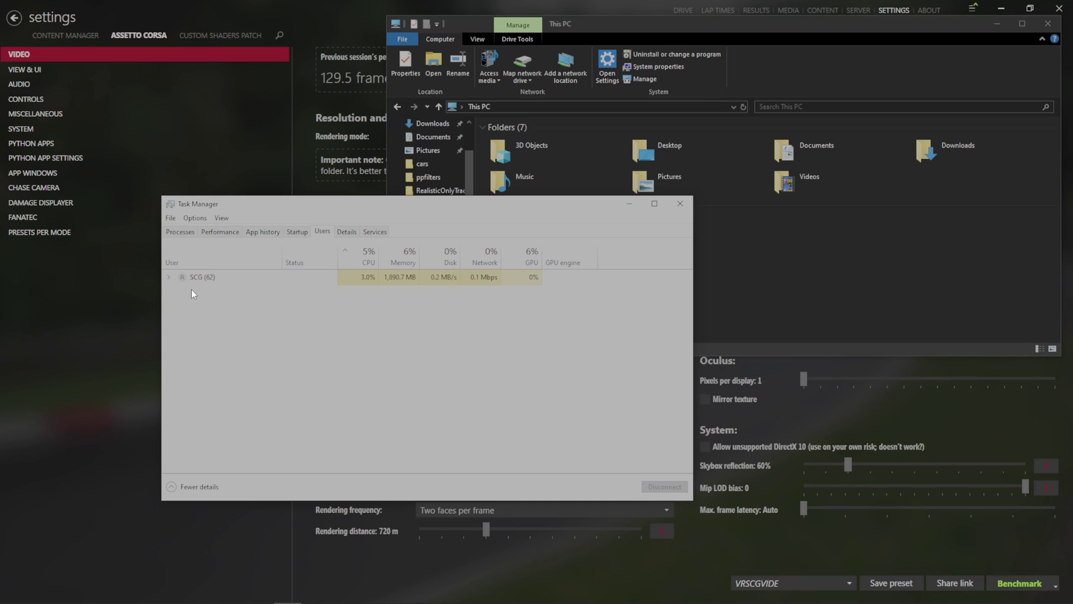
click(167, 277)
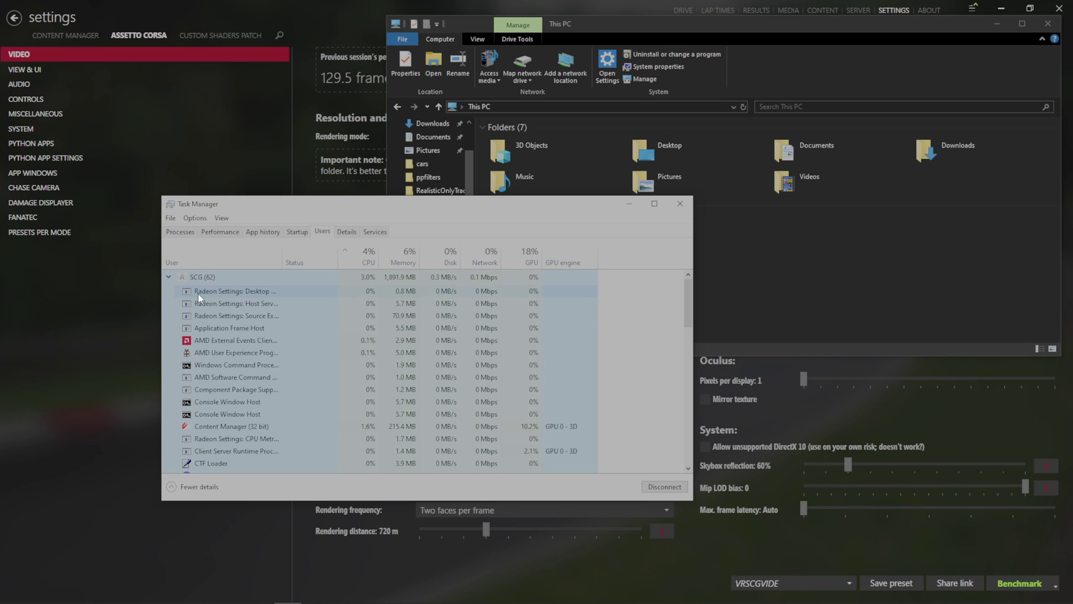
scroll(318, 344, down, 12)
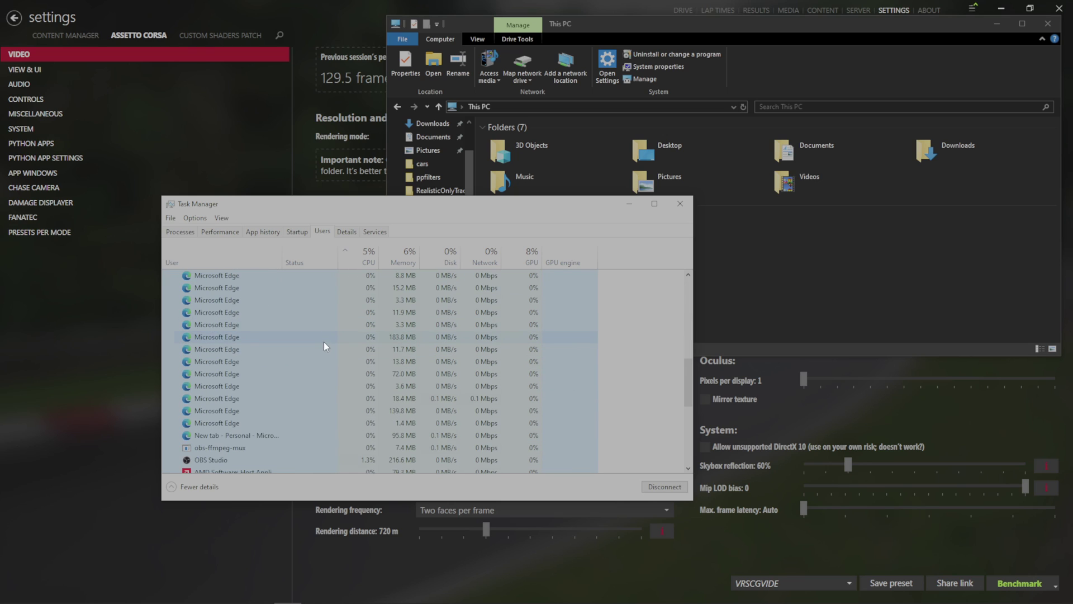
scroll(263, 327, down, 5)
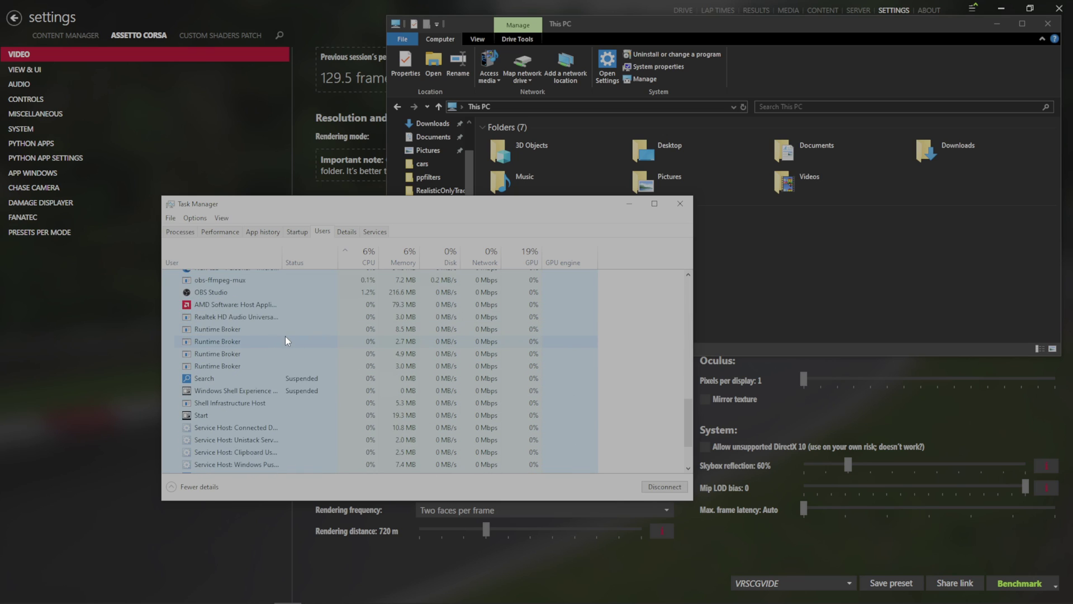
scroll(285, 419, up, 5)
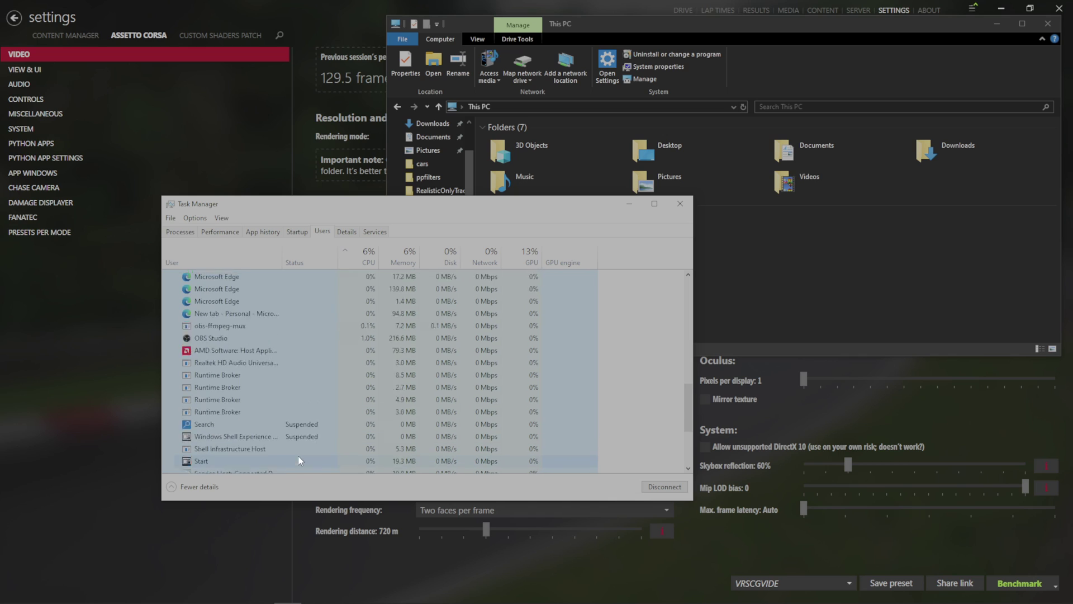
scroll(293, 445, up, 6)
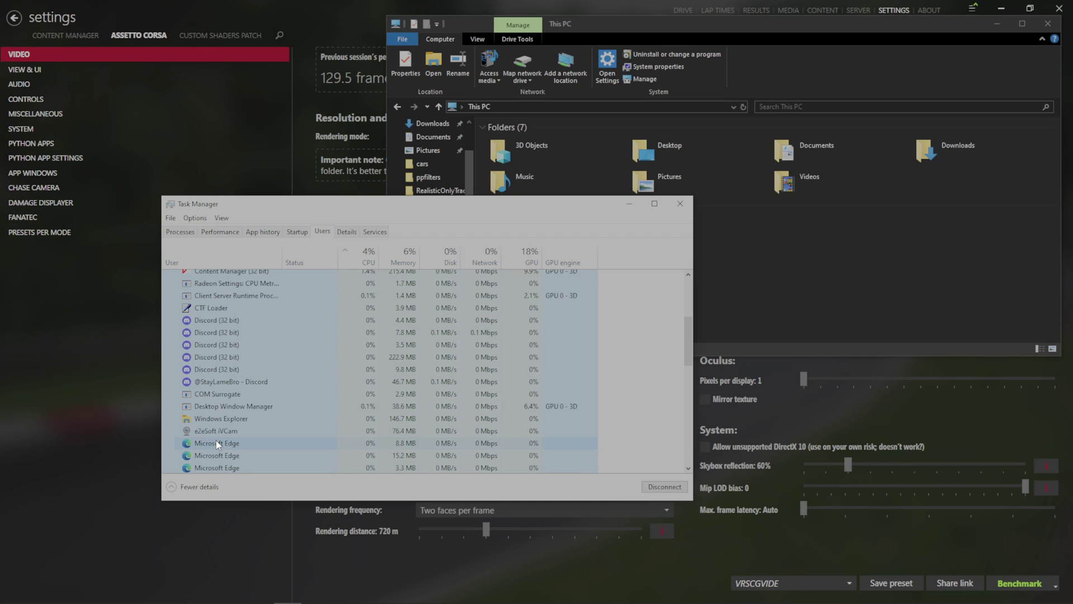
scroll(301, 442, up, 3)
scroll(325, 316, up, 2)
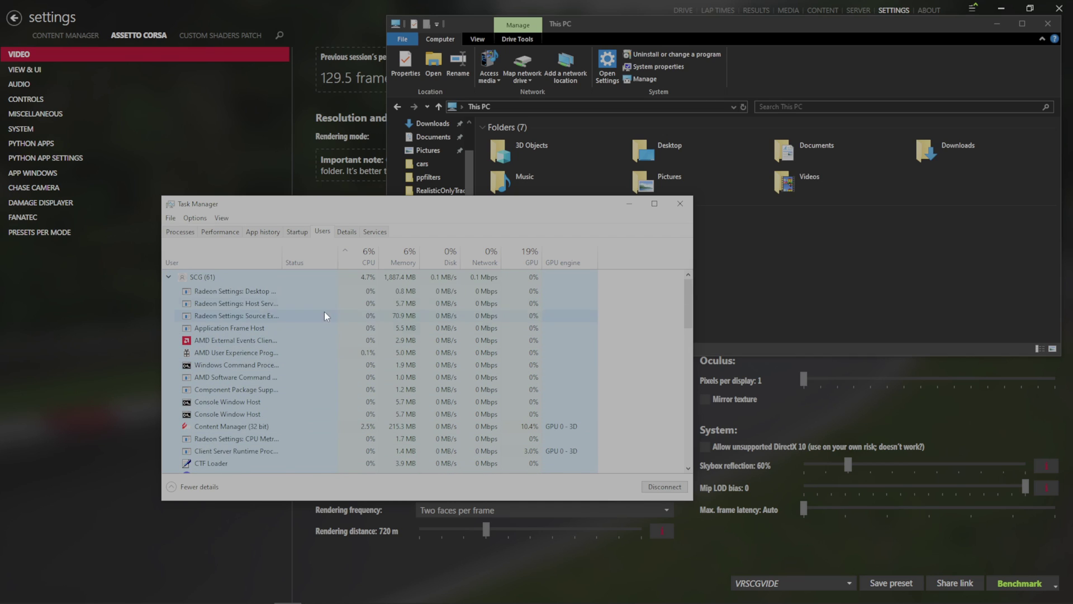
Show the Services tab full screen, sorted by status with running services first.
click(375, 232)
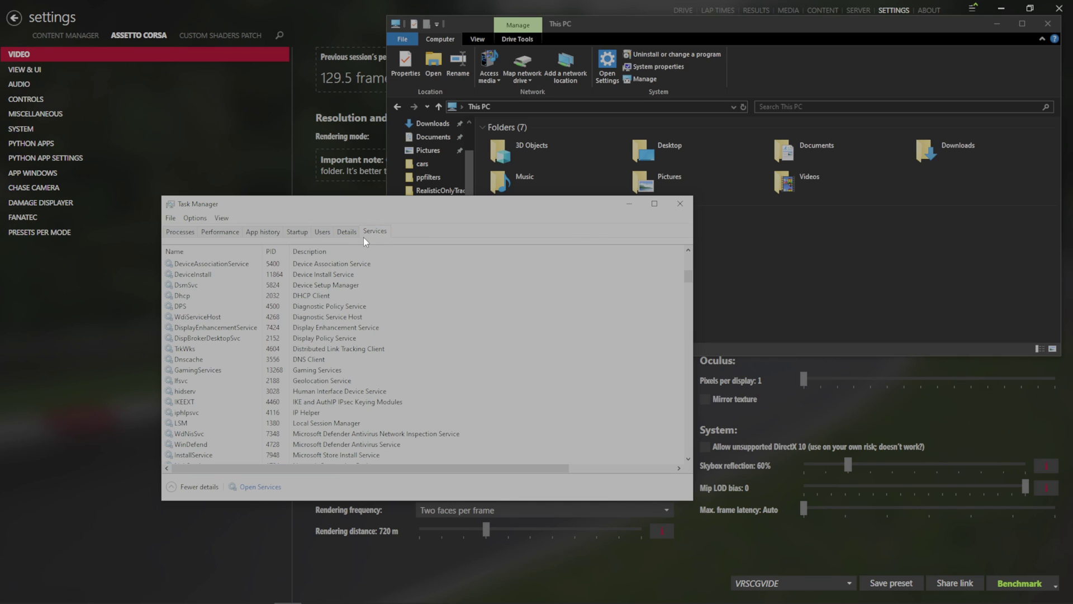
scroll(366, 319, up, 10)
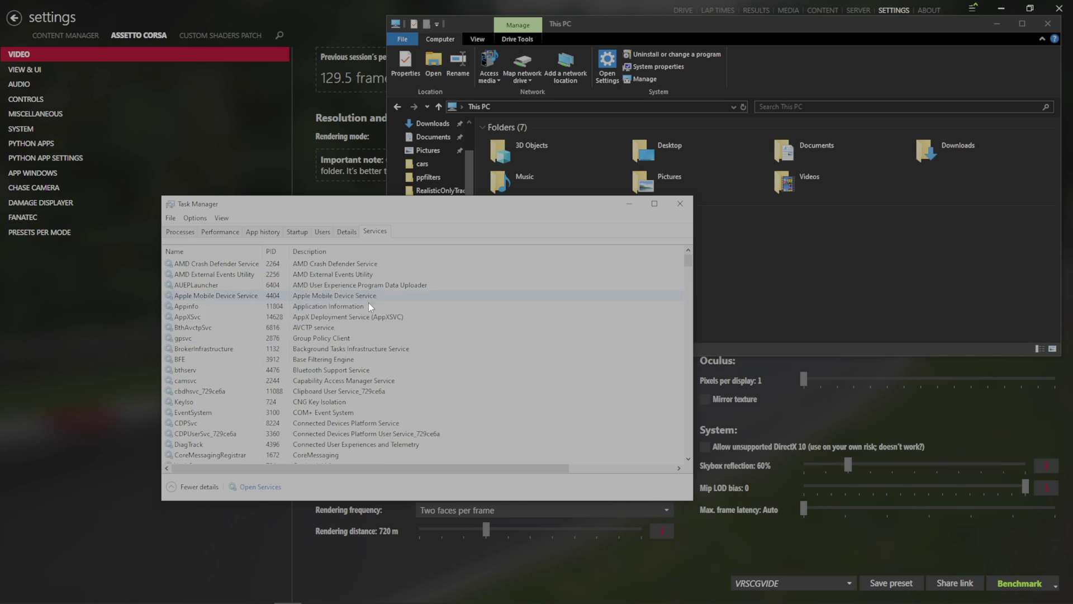
click(659, 202)
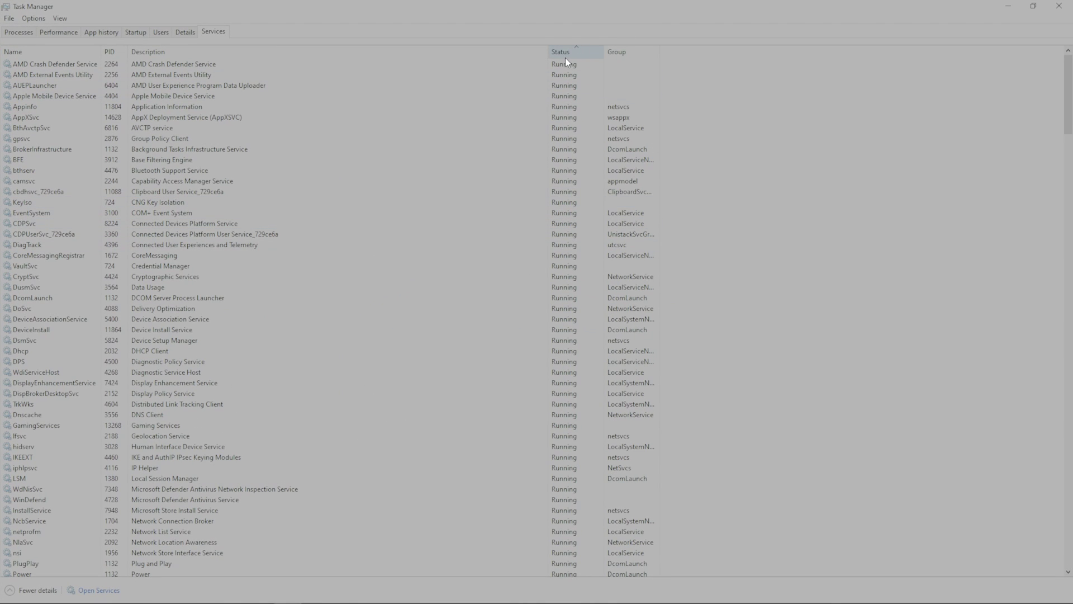
click(567, 55)
click(579, 56)
Stop the GamingServices service.
scroll(49, 140, down, 1)
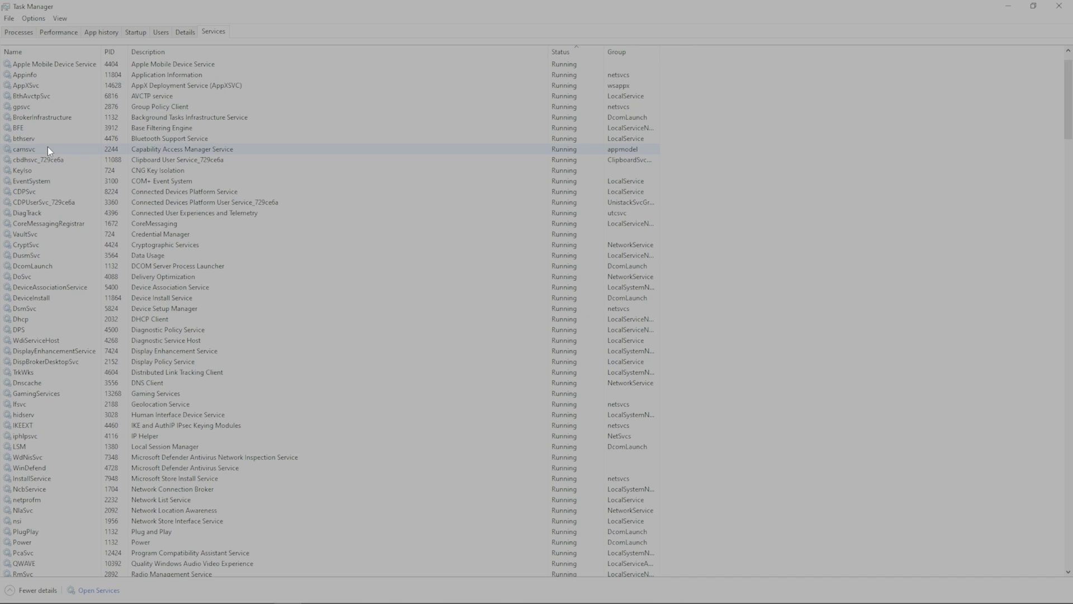
scroll(48, 147, down, 1)
scroll(80, 193, down, 4)
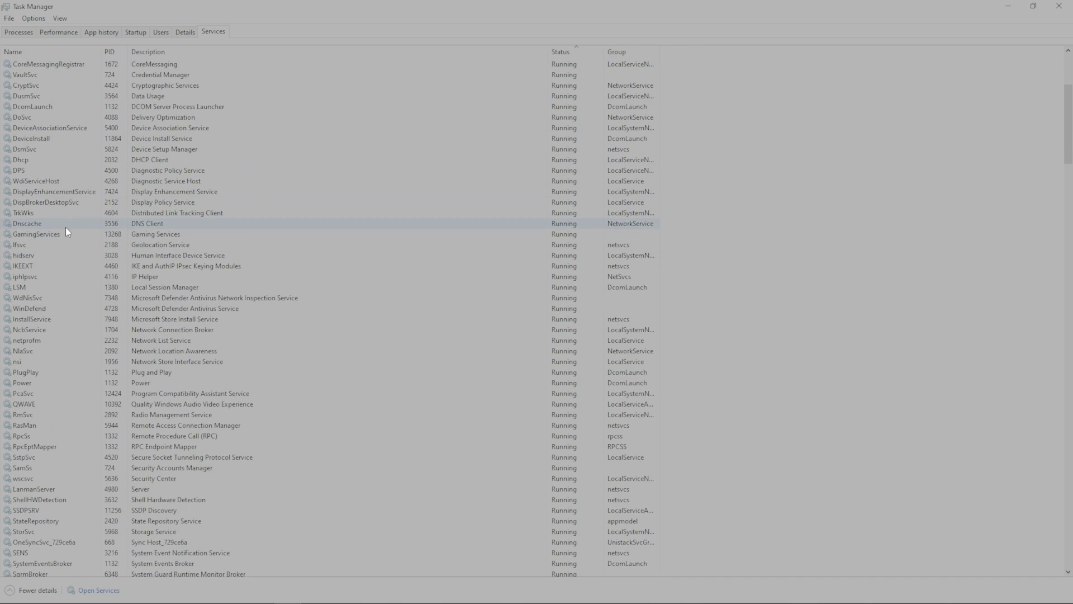
right_click(68, 234)
click(98, 258)
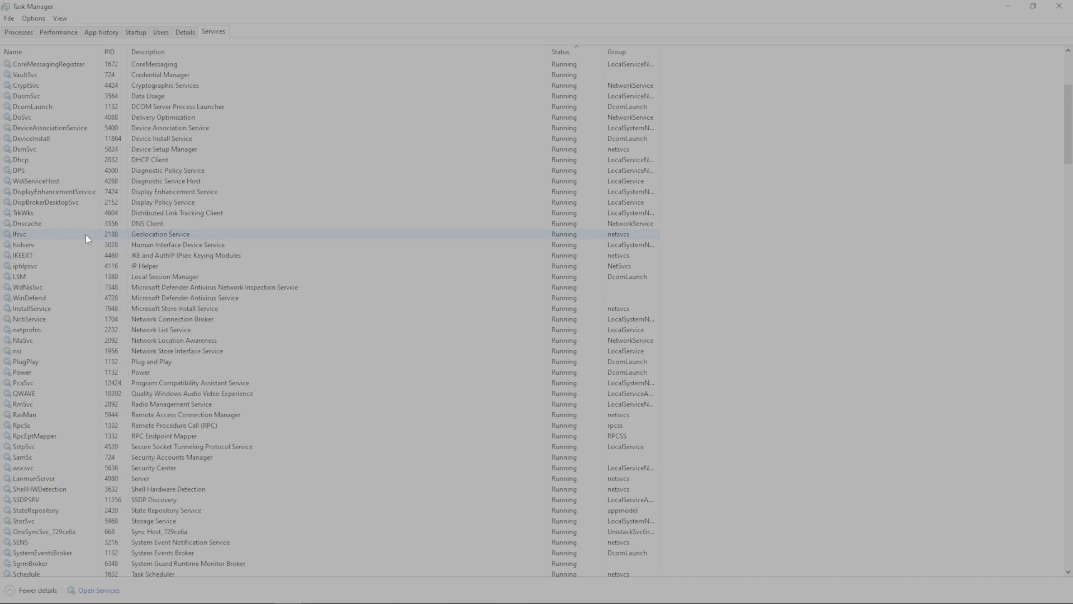
Stop the Sync Host (OneSyncSvc) service and look through the rest of the list.
scroll(78, 254, down, 2)
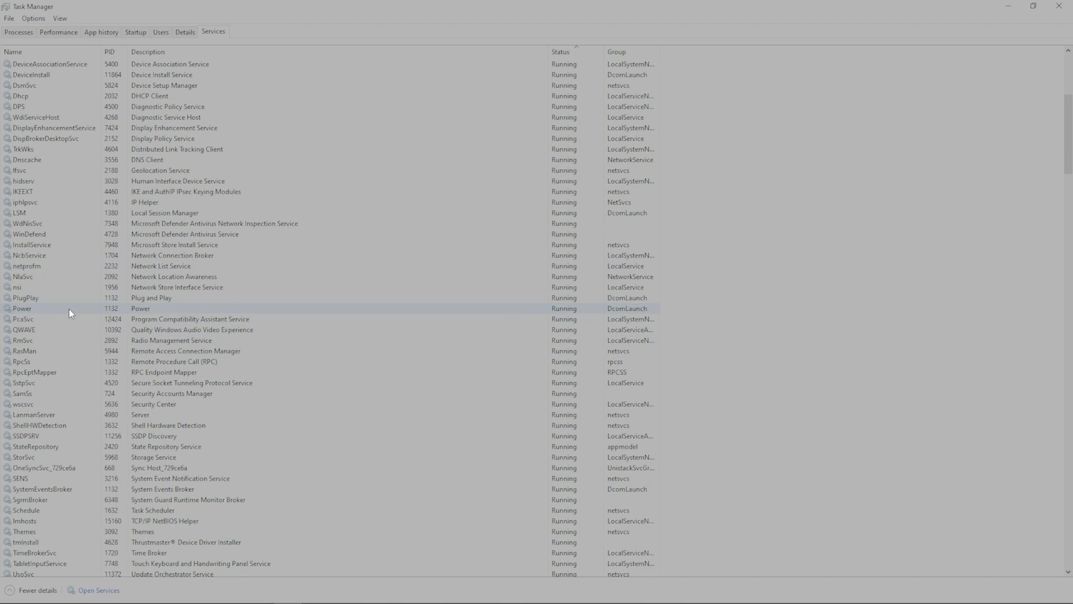
scroll(69, 308, down, 3)
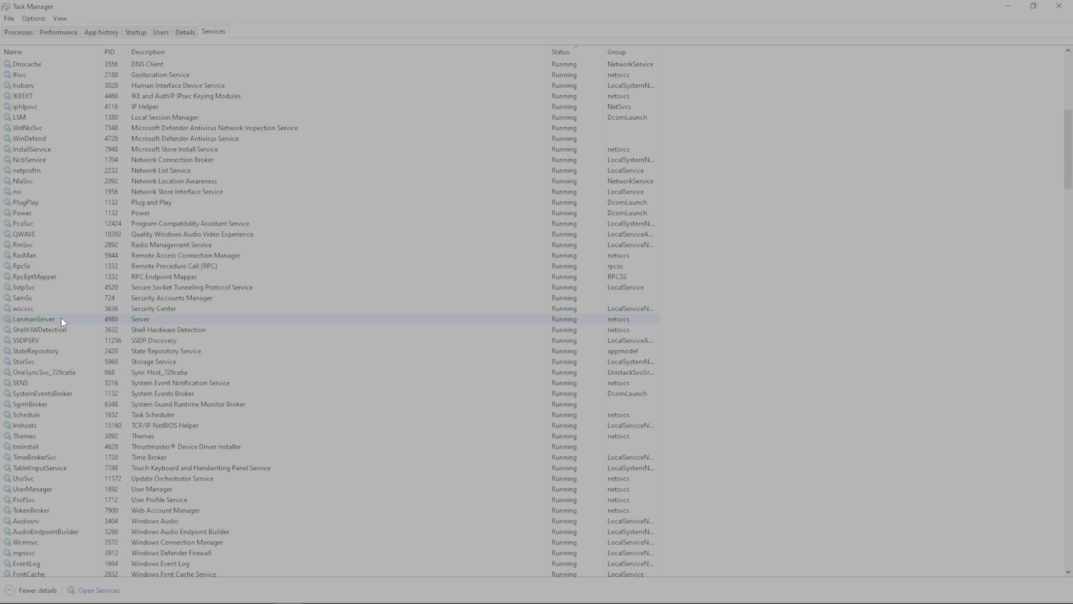
scroll(61, 317, down, 2)
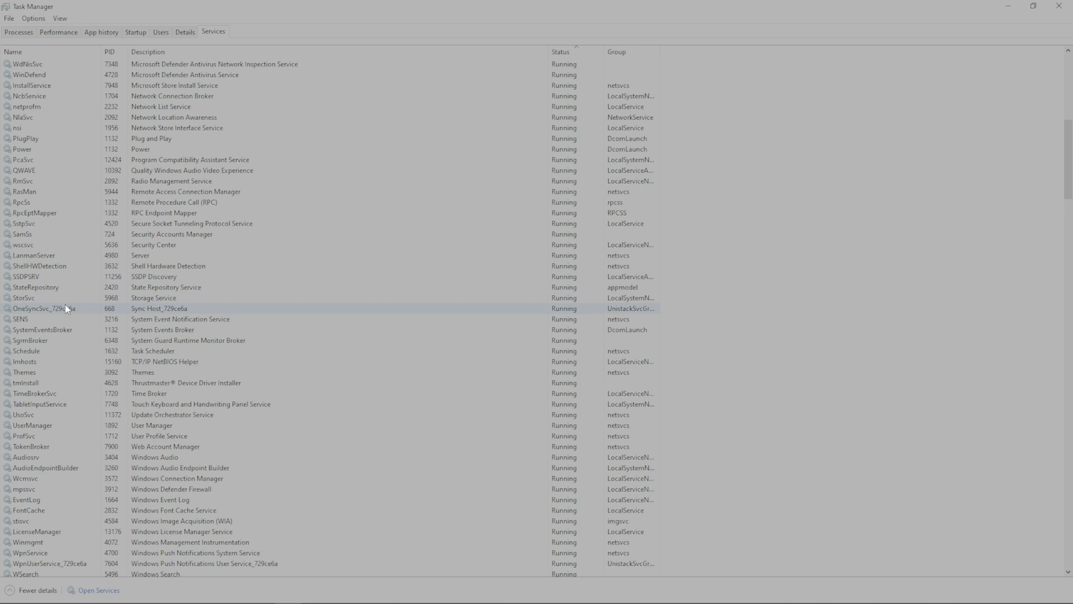
right_click(65, 309)
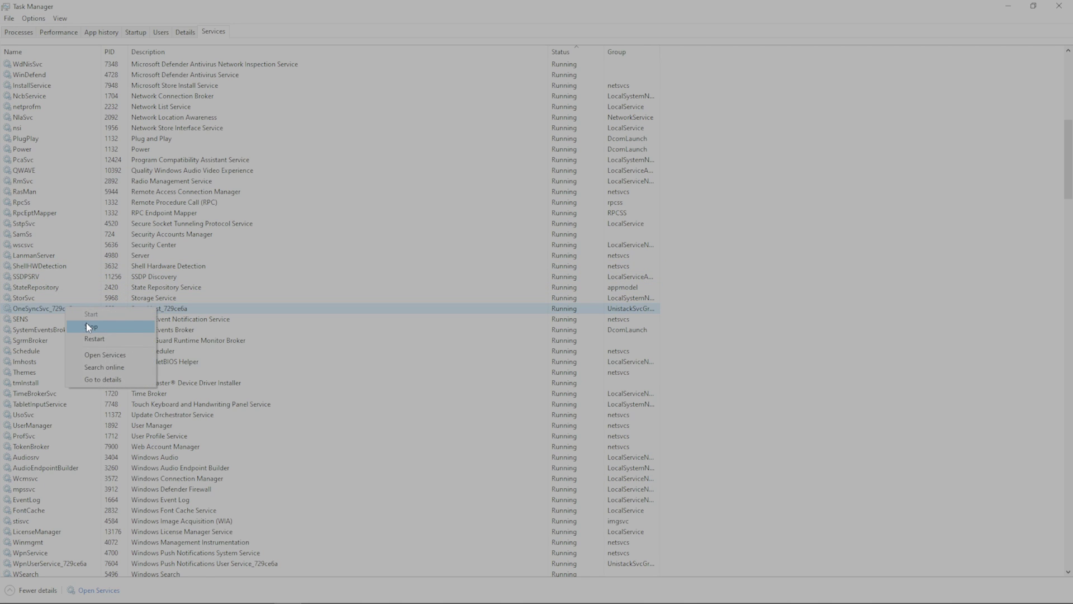
click(86, 324)
scroll(67, 280, down, 2)
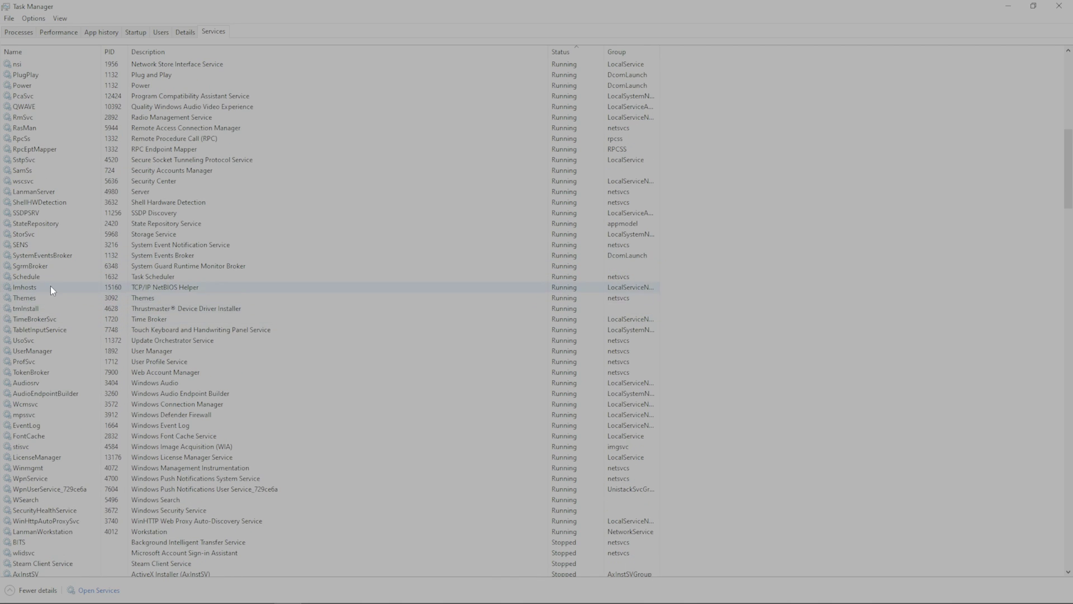
scroll(62, 301, down, 2)
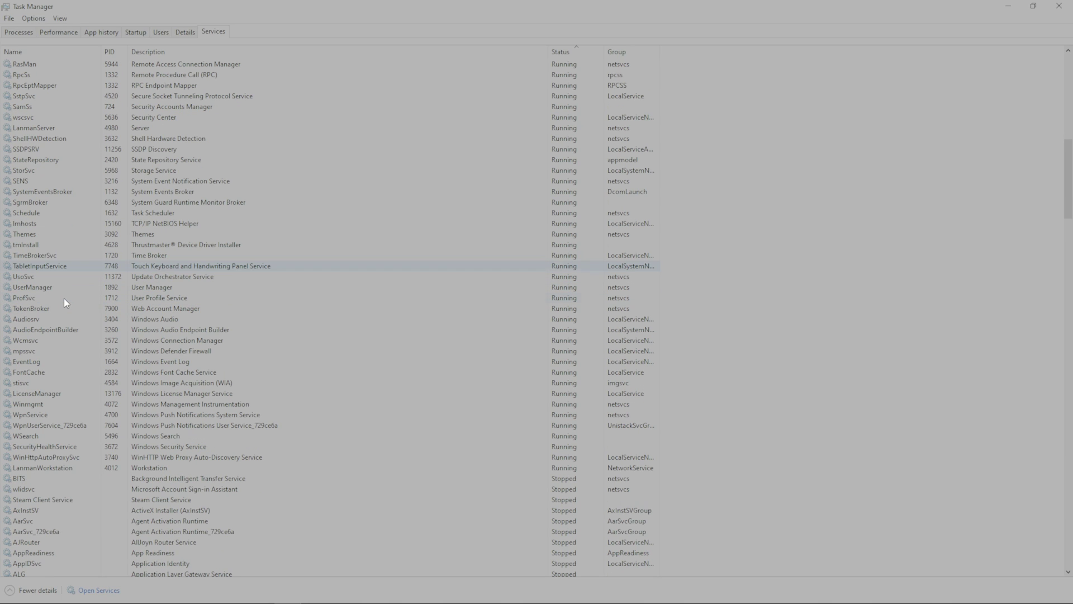
scroll(64, 299, down, 1)
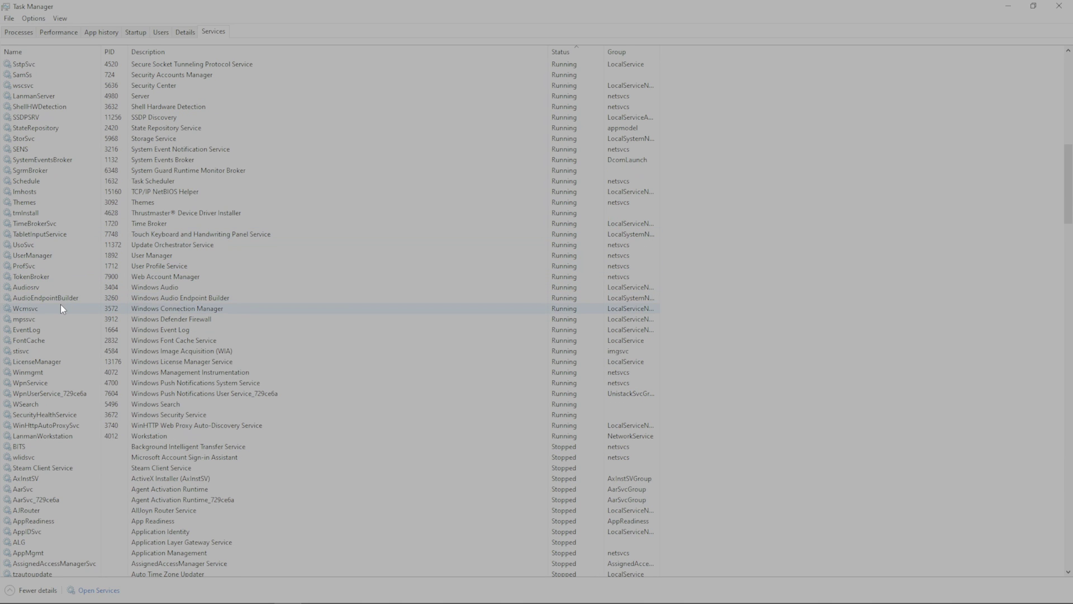
scroll(65, 324, up, 18)
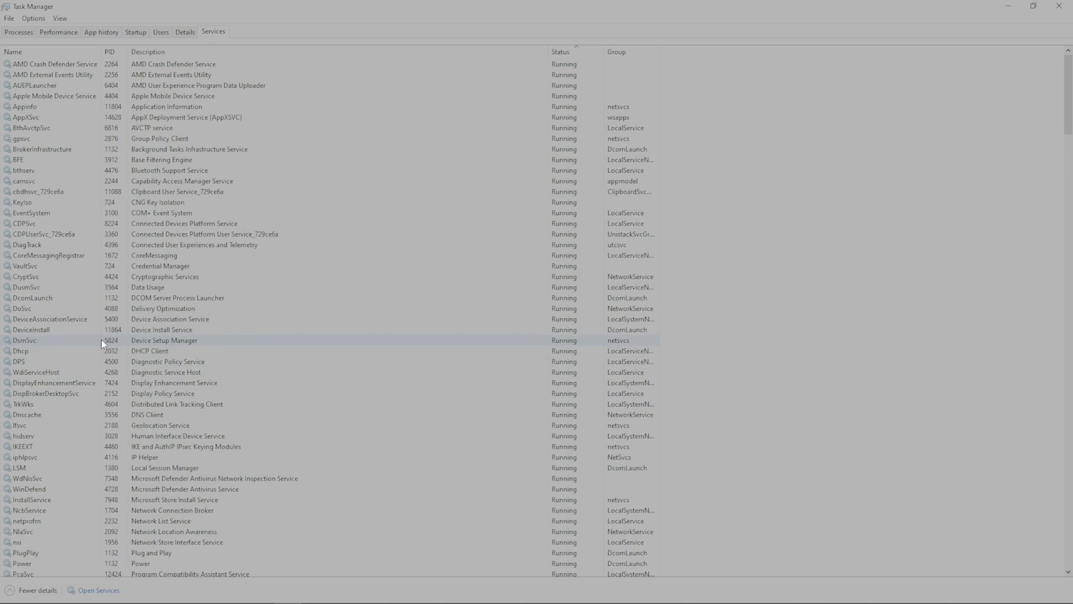
scroll(100, 338, down, 12)
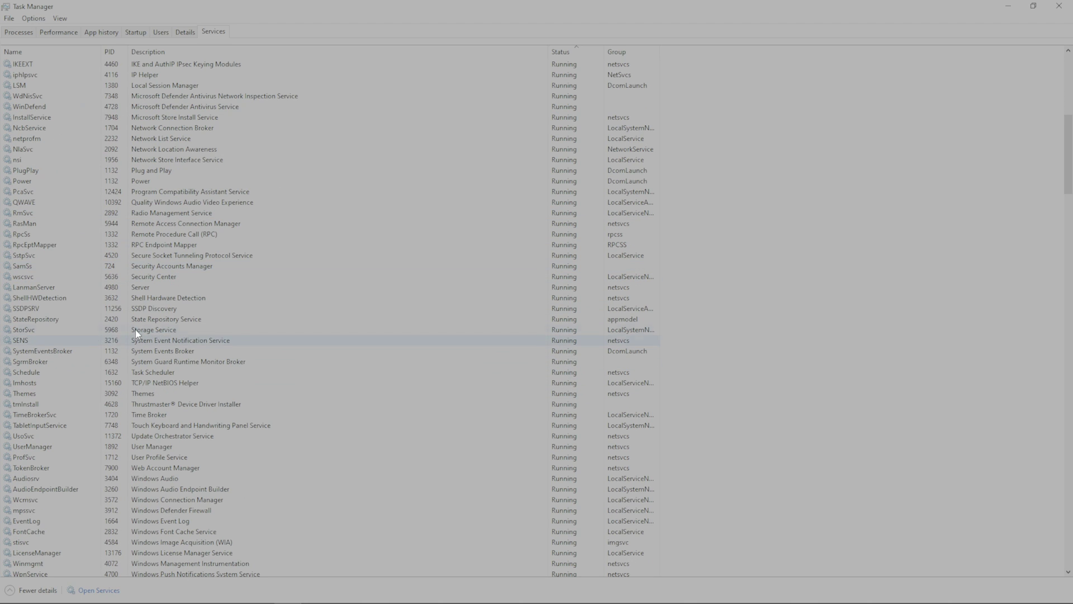
scroll(285, 475, down, 8)
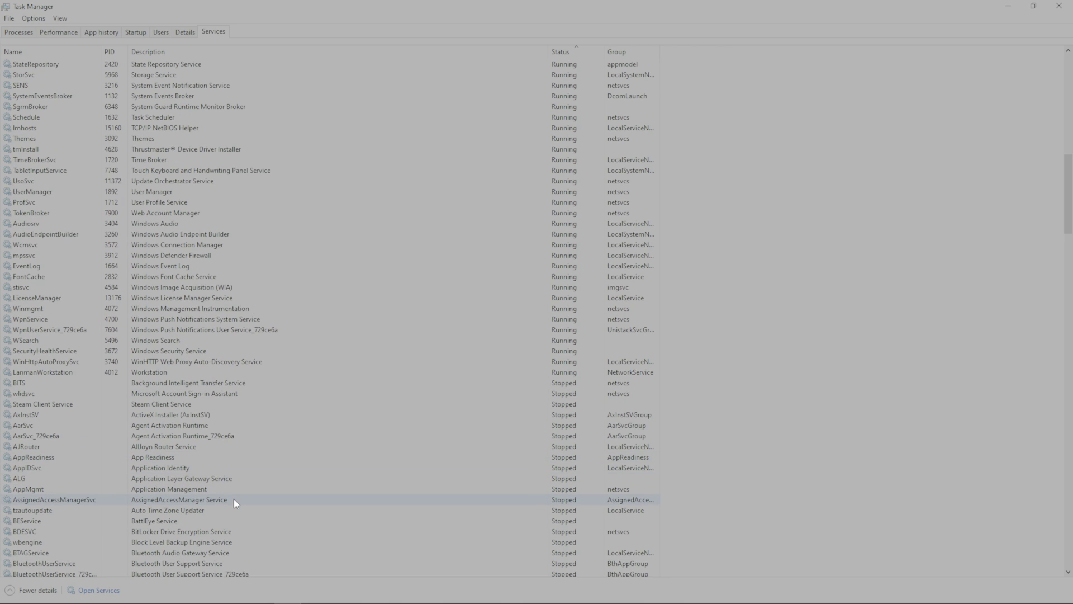
scroll(234, 499, up, 9)
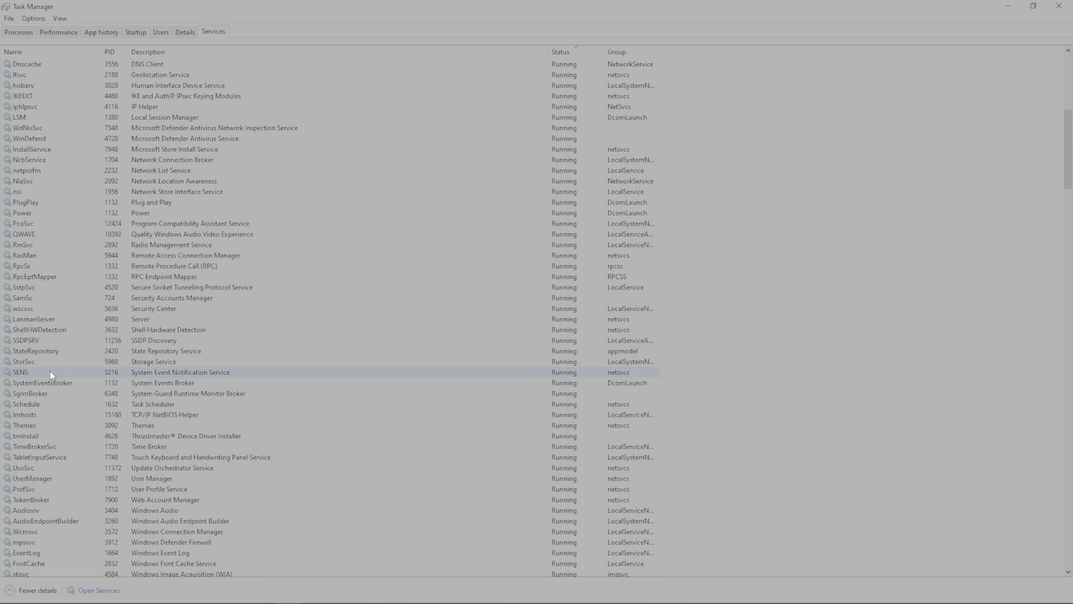
scroll(49, 371, up, 11)
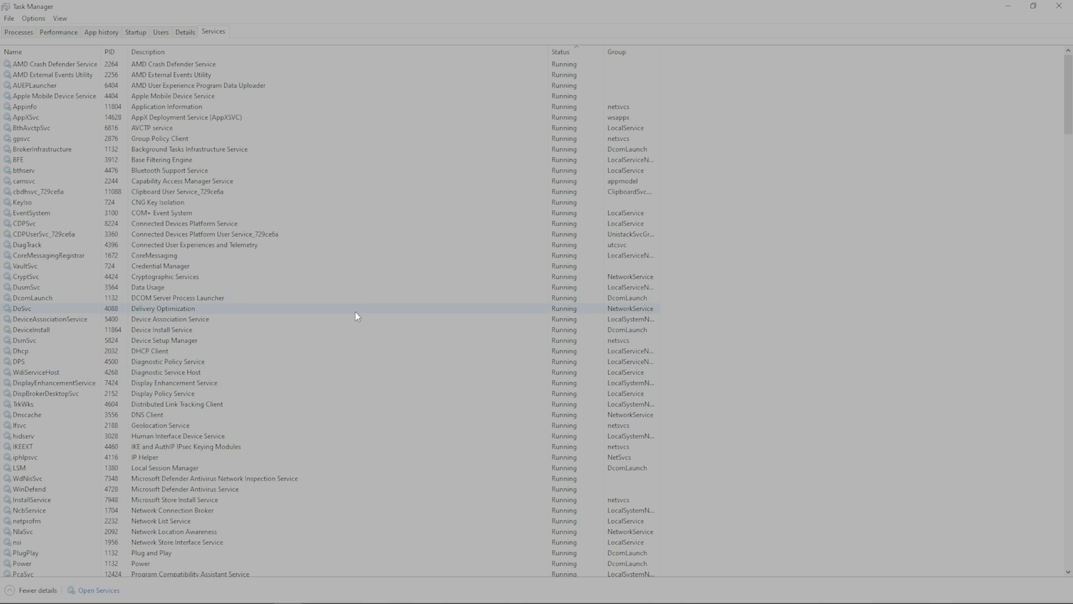
scroll(354, 311, down, 20)
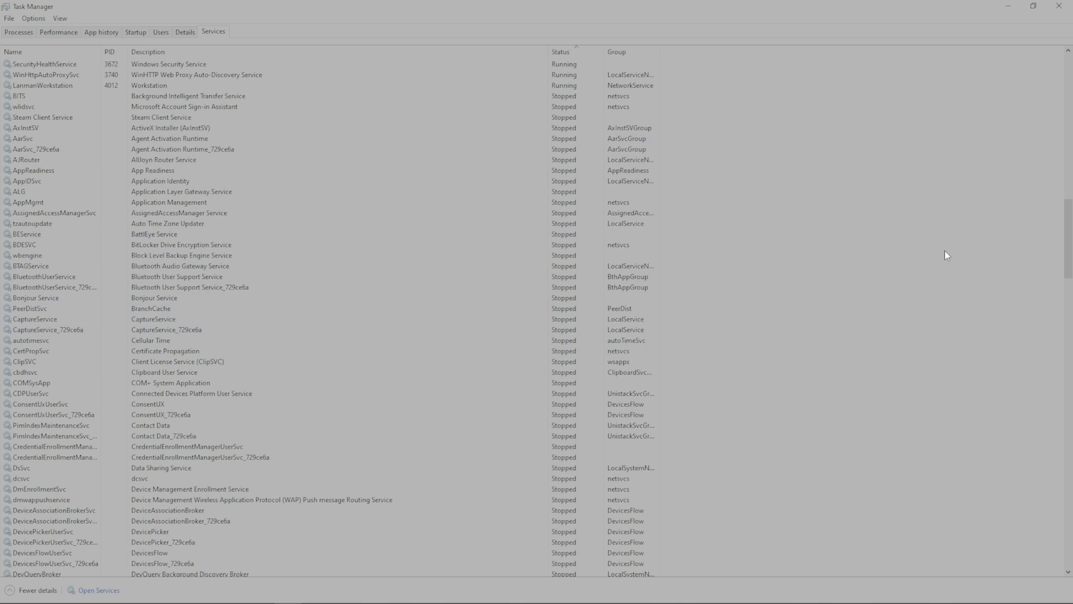
Look through the stopped services, then switch to the Users tab showing the user's 60 processes.
mouse_move(1068, 209)
mouse_down()
mouse_move(1067, 314)
mouse_move(1068, 151)
mouse_move(1067, 207)
mouse_up()
scroll(239, 340, down, 16)
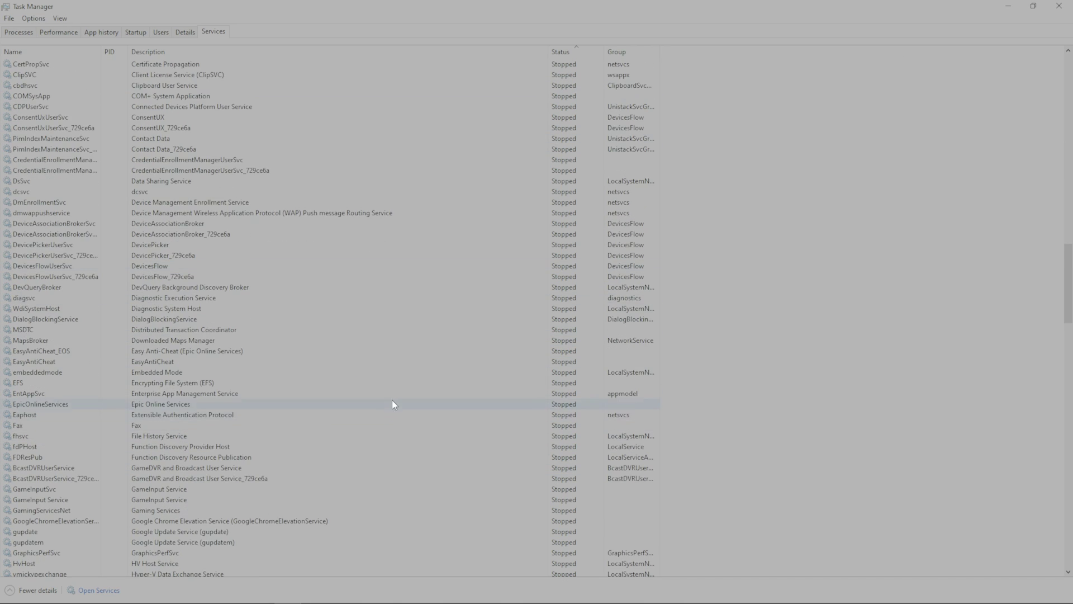
scroll(394, 393, down, 15)
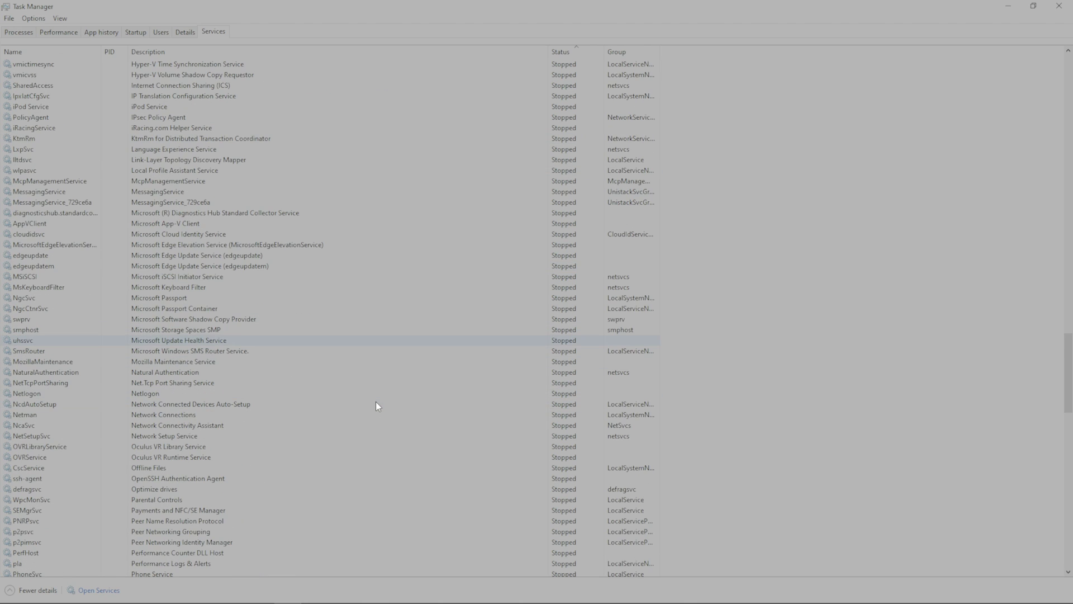
scroll(180, 412, up, 1)
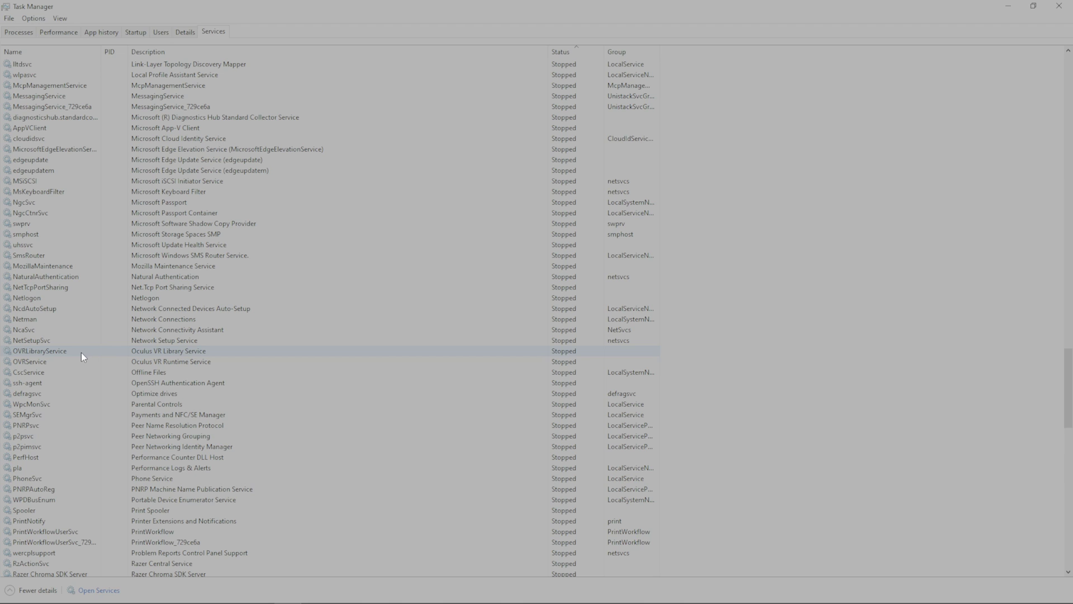
scroll(103, 364, down, 11)
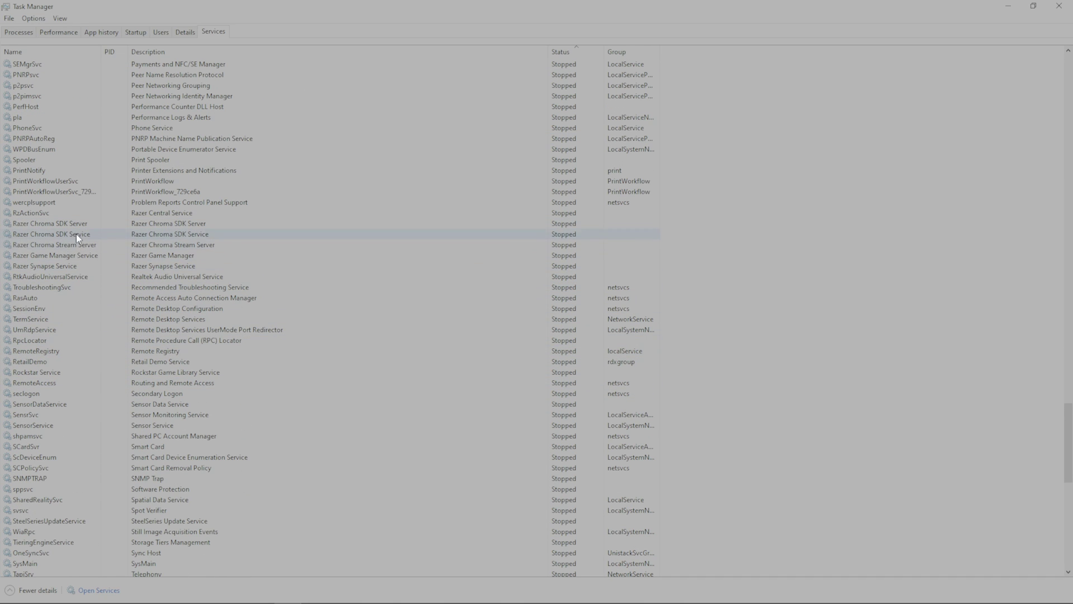
scroll(75, 271, down, 1)
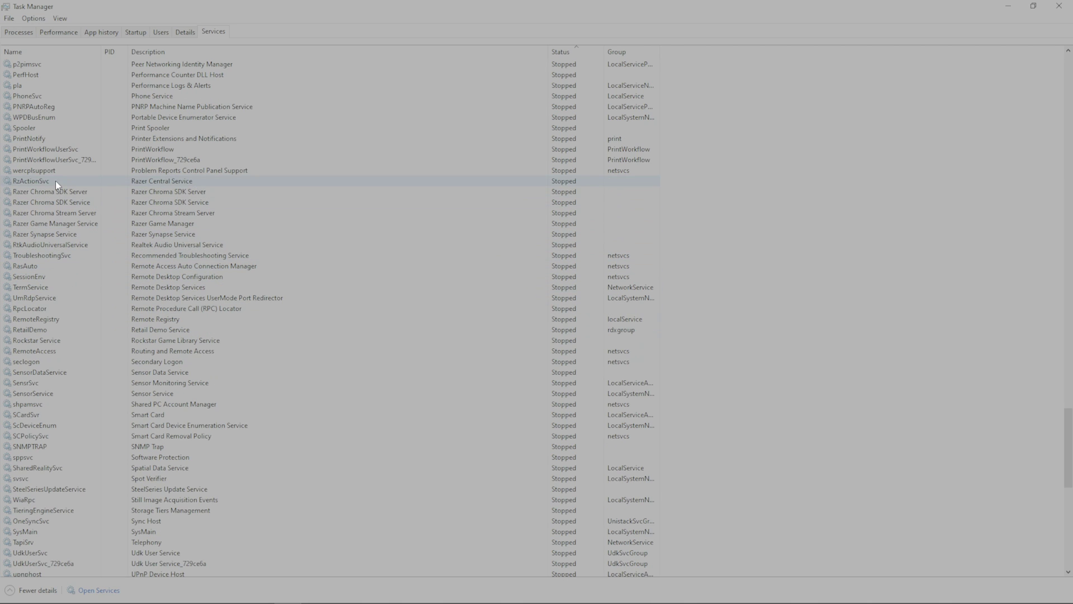
scroll(62, 204, down, 12)
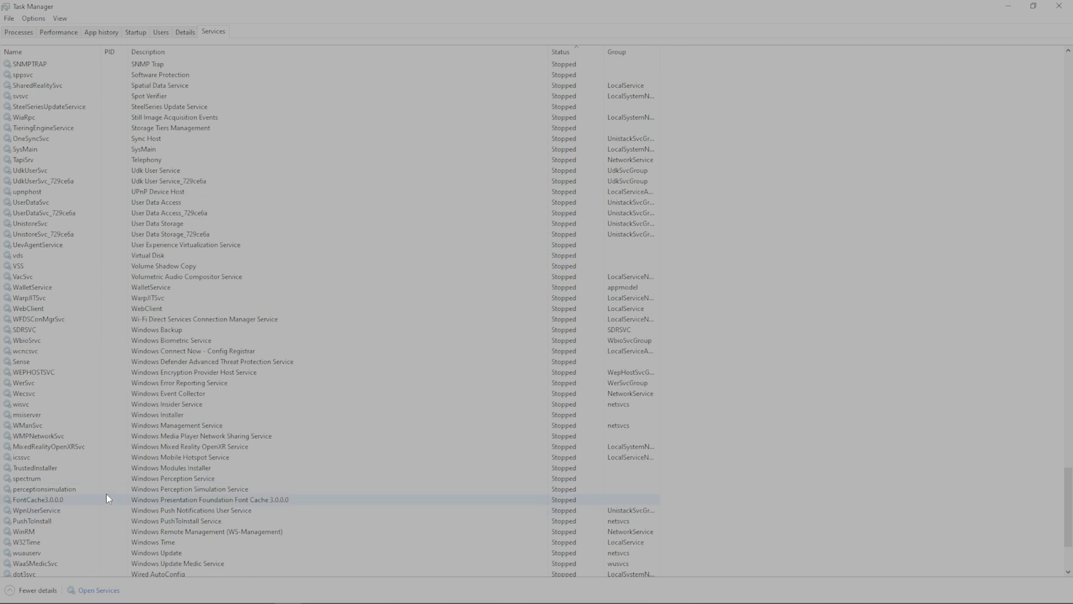
scroll(109, 488, down, 4)
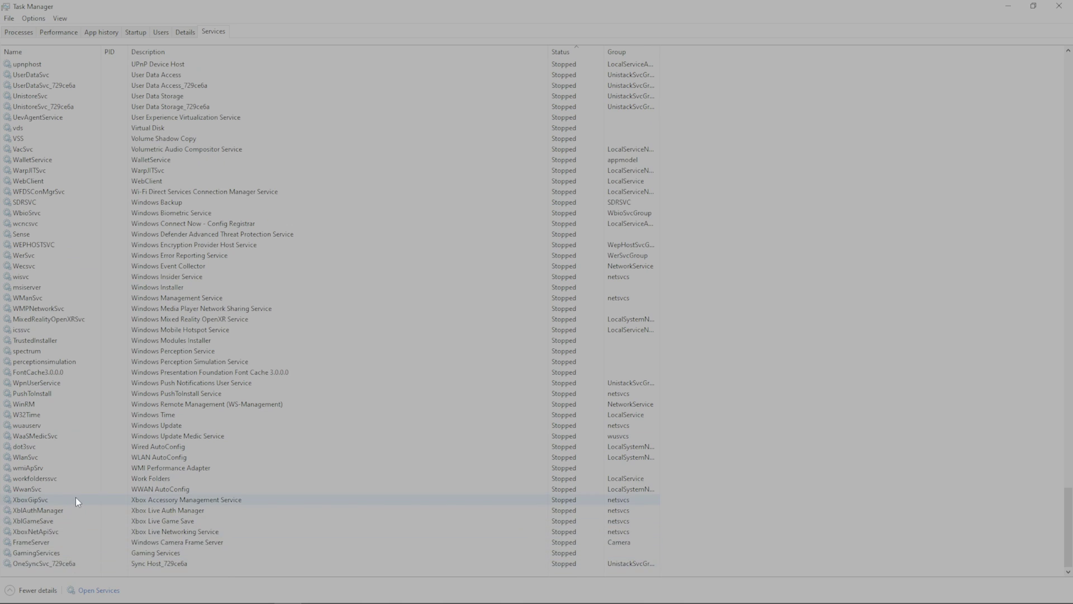
scroll(76, 498, up, 12)
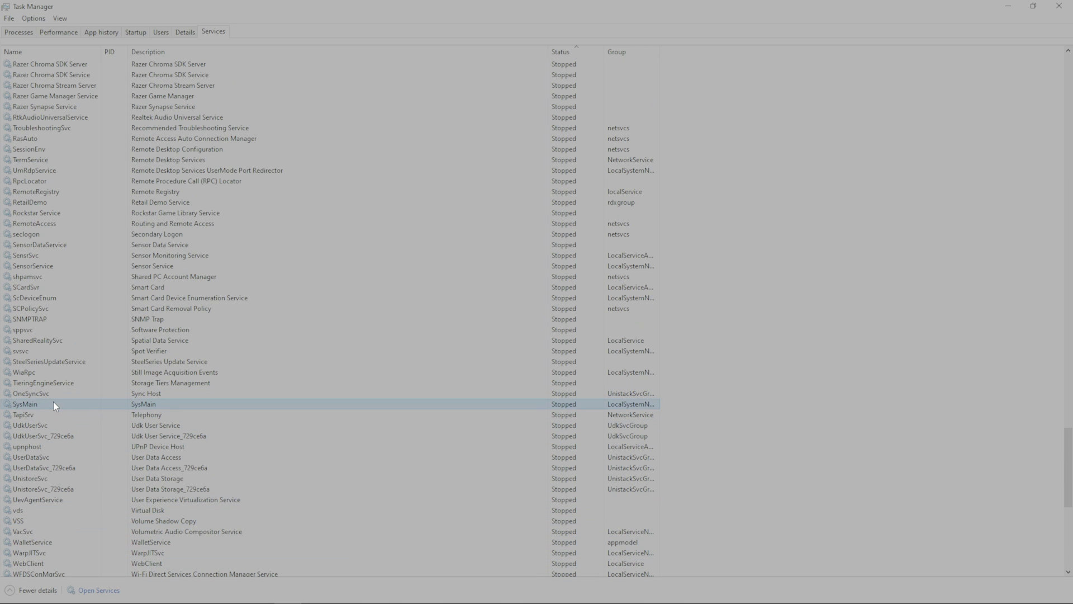
scroll(103, 498, up, 7)
scroll(141, 478, up, 20)
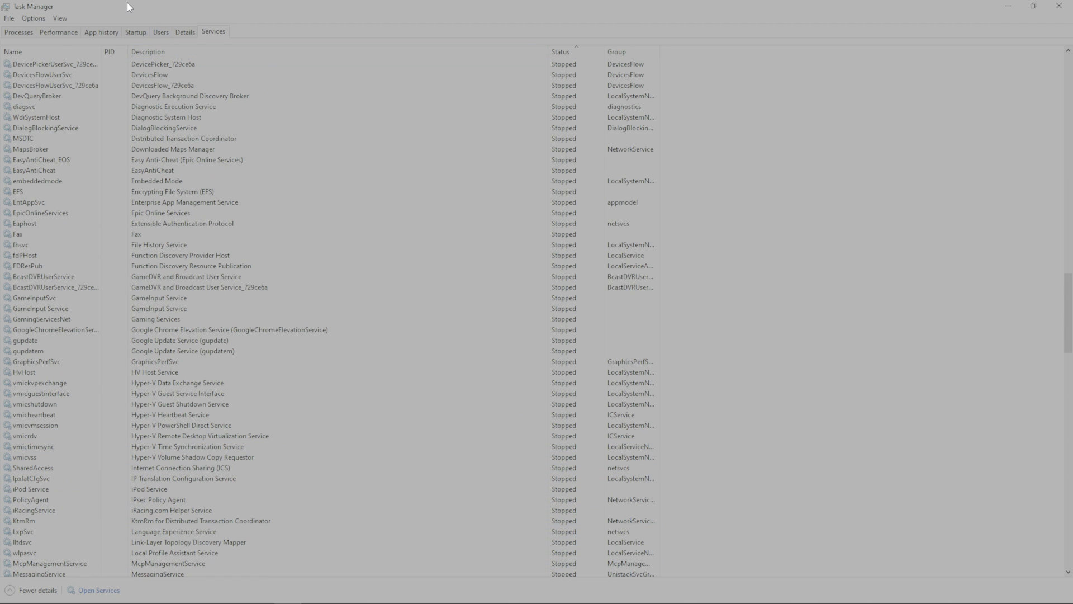
click(161, 32)
Expand the user's processes and end one Microsoft Edge process and e2eSoft iVCam.
click(6, 77)
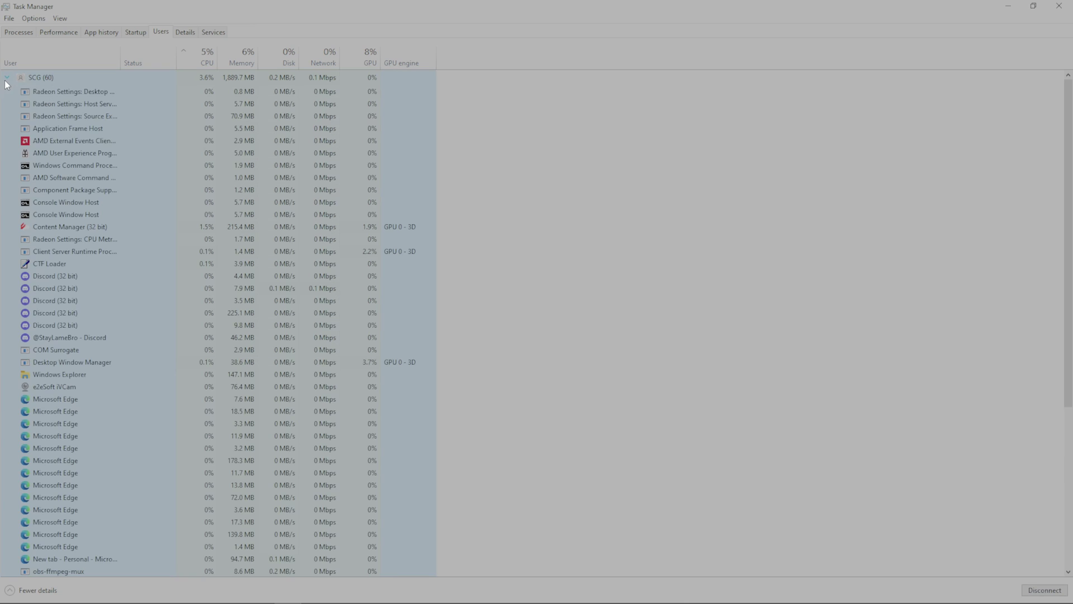
right_click(101, 398)
click(132, 407)
right_click(79, 387)
right_click(63, 386)
click(72, 397)
End six more Microsoft Edge background processes, including the 179.8 MB one.
scroll(107, 458, down, 1)
right_click(99, 446)
click(103, 451)
right_click(86, 431)
click(95, 438)
right_click(91, 411)
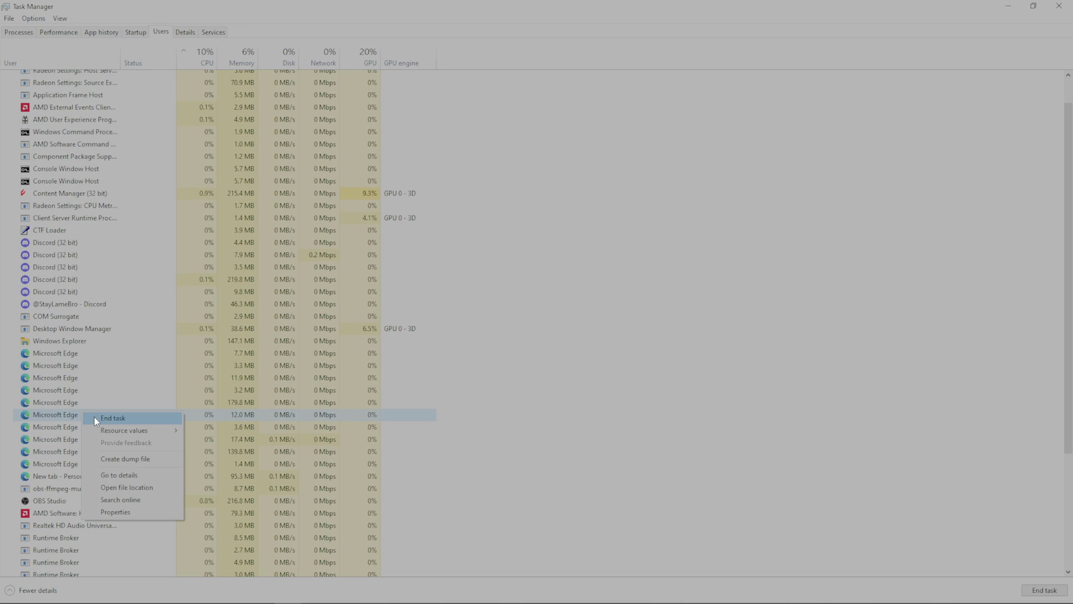
click(95, 417)
right_click(82, 395)
click(73, 401)
right_click(74, 402)
click(104, 409)
right_click(81, 441)
click(71, 453)
Check the remaining process menus and end the Runtime Broker processes.
right_click(75, 450)
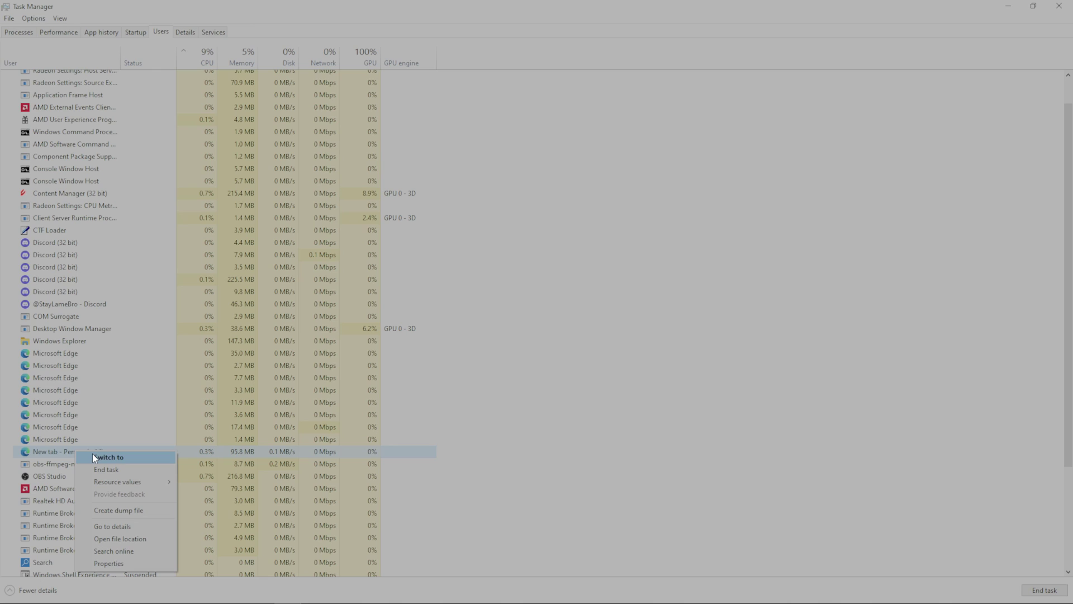
click(100, 470)
right_click(66, 418)
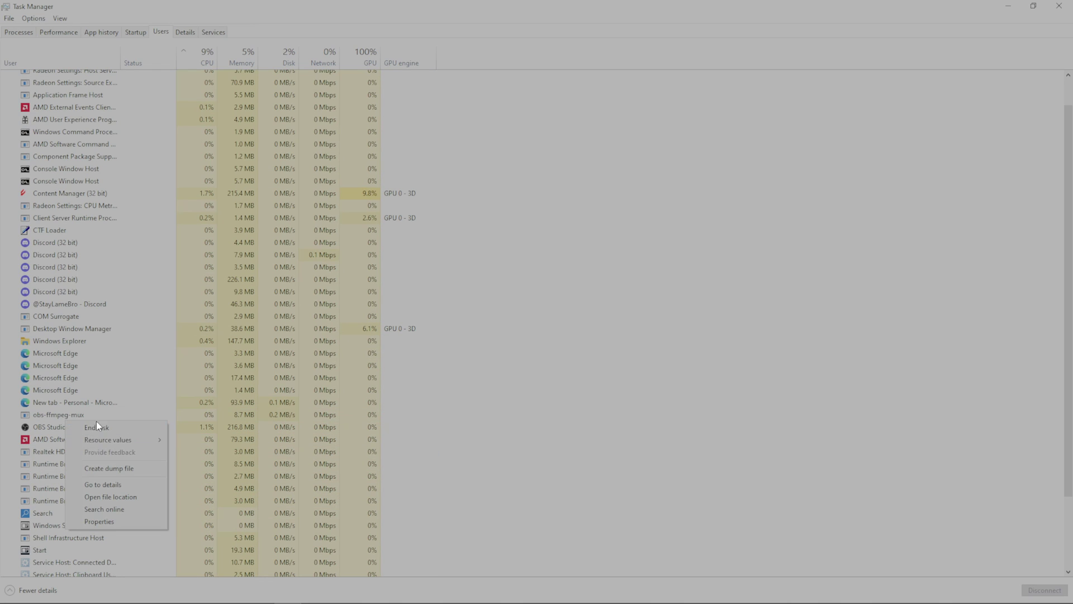
key(Escape)
right_click(68, 364)
key(Escape)
scroll(101, 385, down, 2)
right_click(90, 424)
key(Escape)
right_click(70, 400)
click(87, 407)
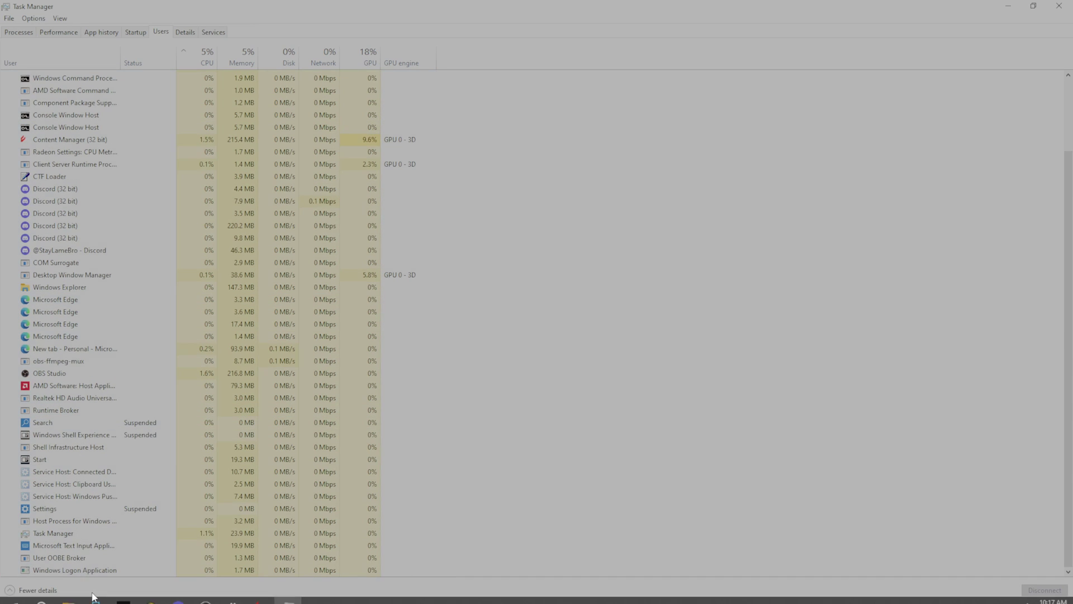
Review the options of the remaining Edge processes, leaving them running.
scroll(96, 549, up, 2)
scroll(96, 552, up, 1)
right_click(48, 412)
key(Escape)
right_click(68, 386)
key(Escape)
right_click(76, 397)
key(Escape)
right_click(78, 408)
key(Escape)
right_click(83, 432)
key(Escape)
right_click(73, 424)
key(Escape)
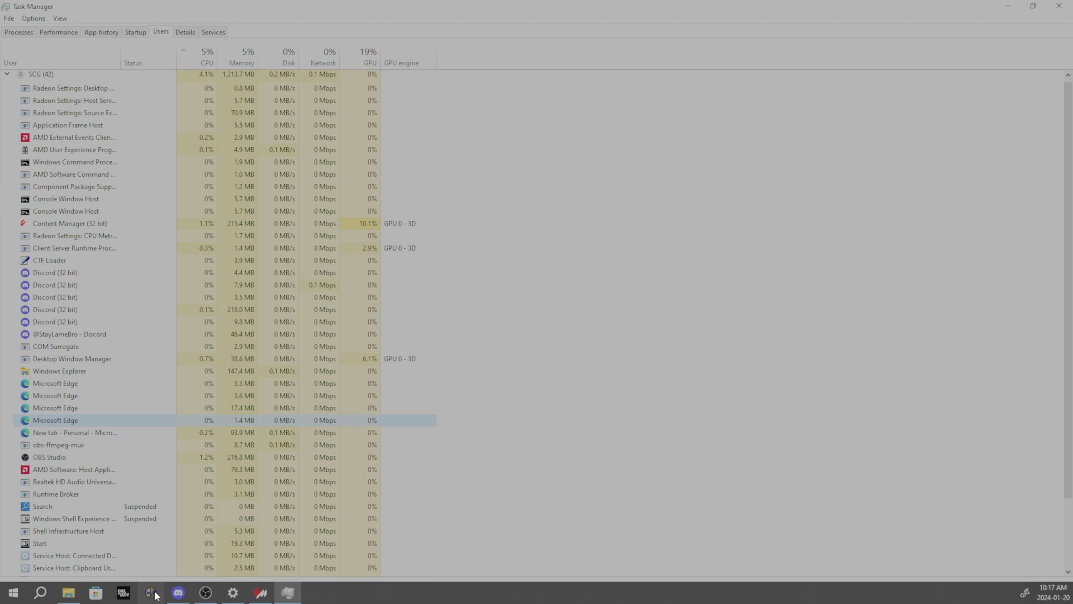
Switch to the Processes tab to see the full list sorted by CPU.
scroll(98, 394, up, 1)
click(89, 251)
click(18, 32)
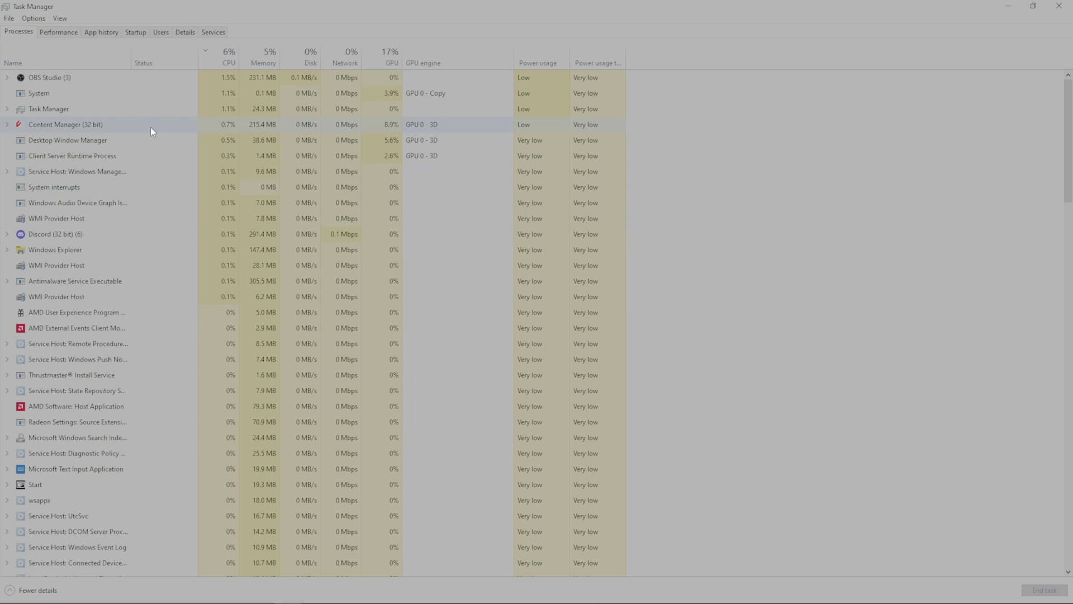
scroll(172, 218, down, 10)
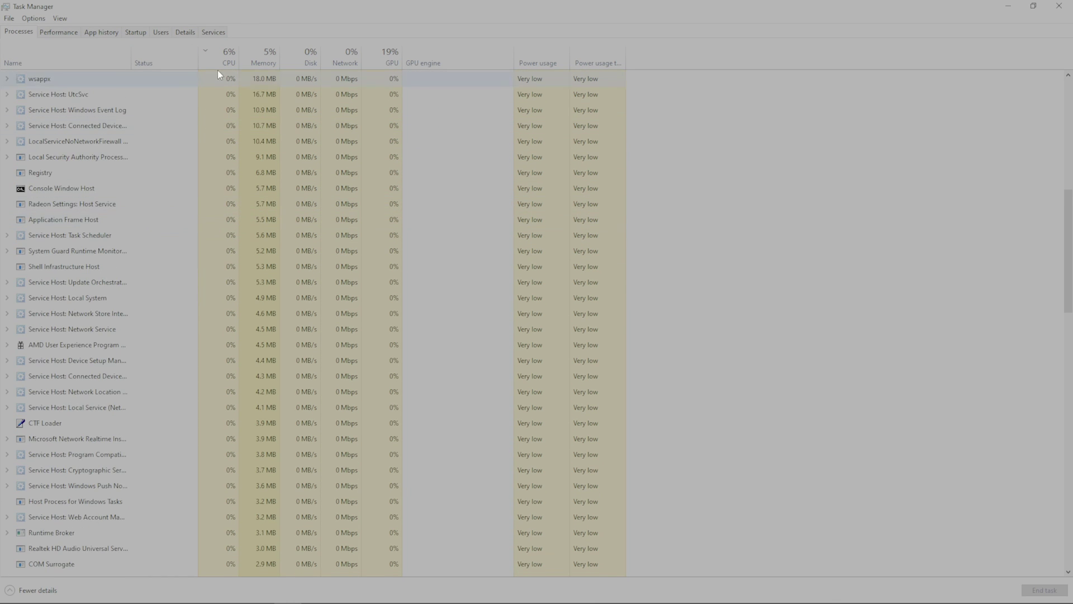
click(218, 62)
click(229, 60)
scroll(236, 177, up, 10)
right_click(227, 215)
click(233, 60)
click(233, 61)
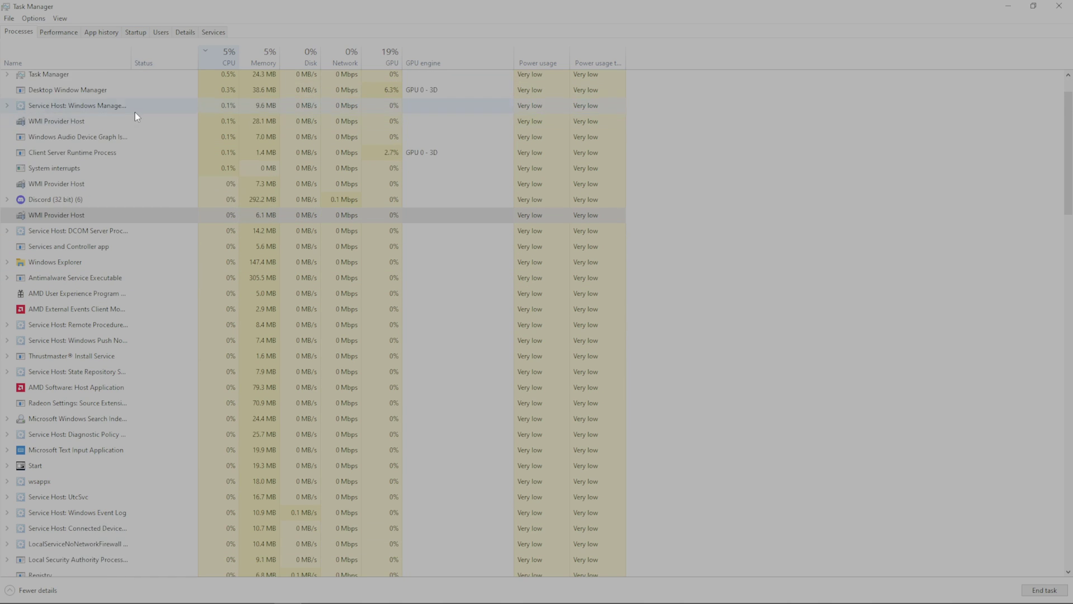
scroll(135, 111, down, 10)
scroll(84, 296, down, 13)
scroll(96, 350, down, 8)
scroll(129, 447, up, 12)
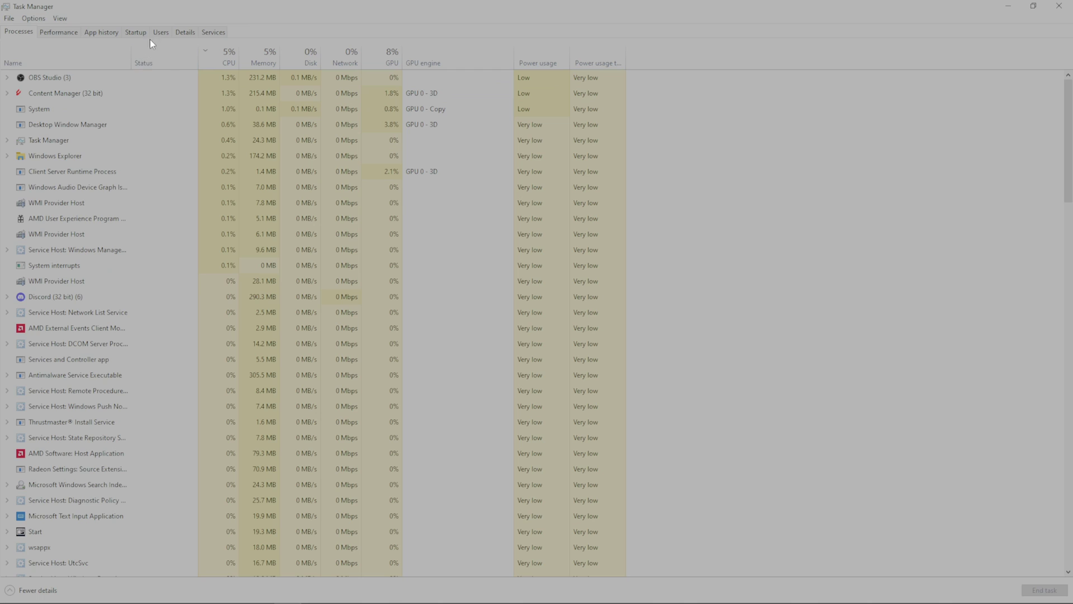
Disable EALauncher and e2eSoft iVCam on the Startup tab, then go back to Processes.
click(134, 36)
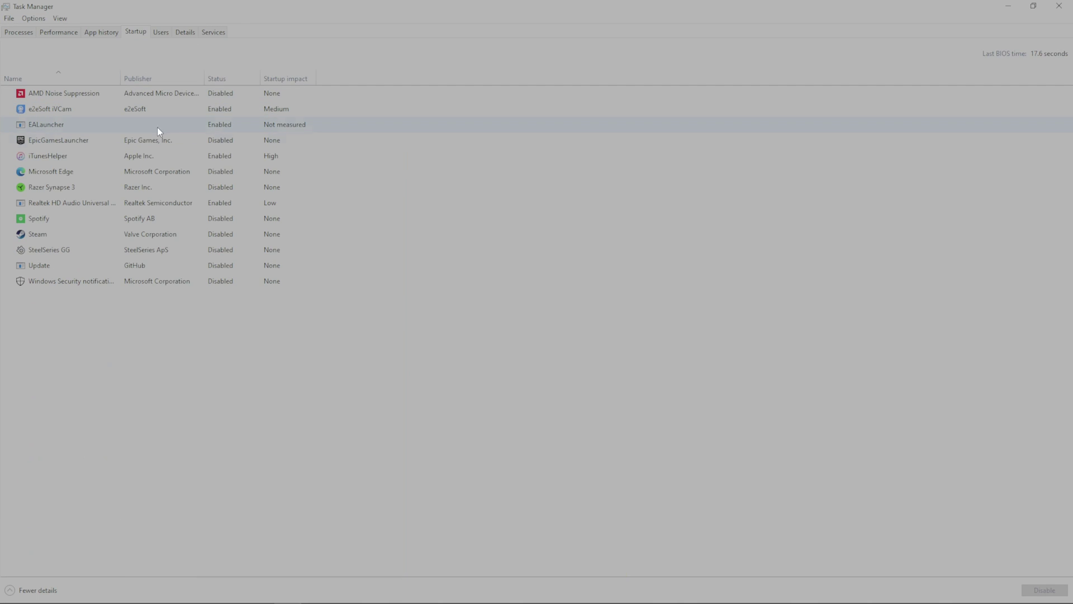
right_click(213, 132)
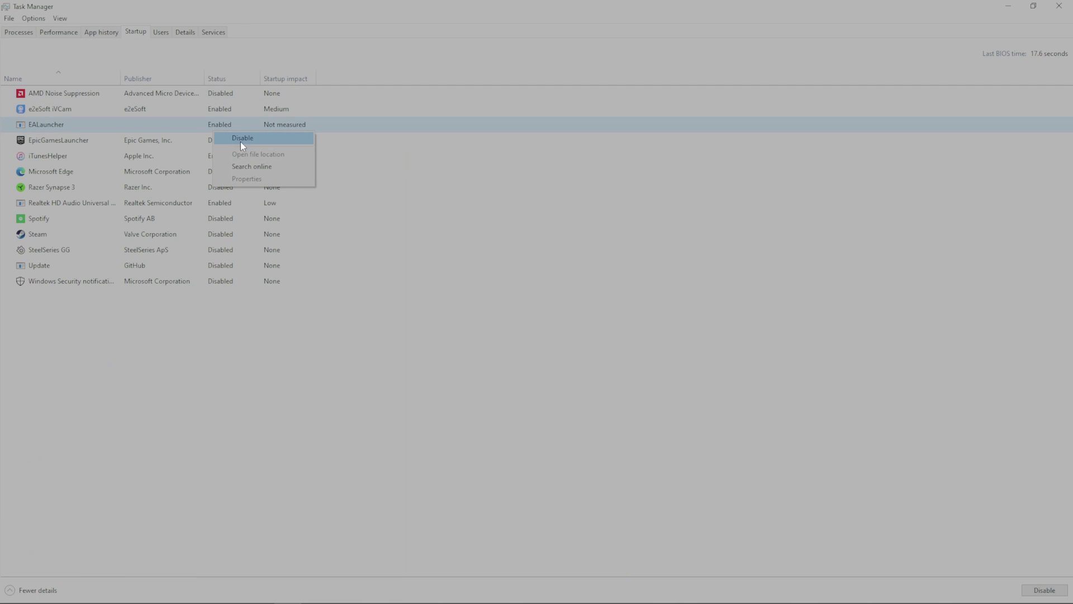
click(240, 140)
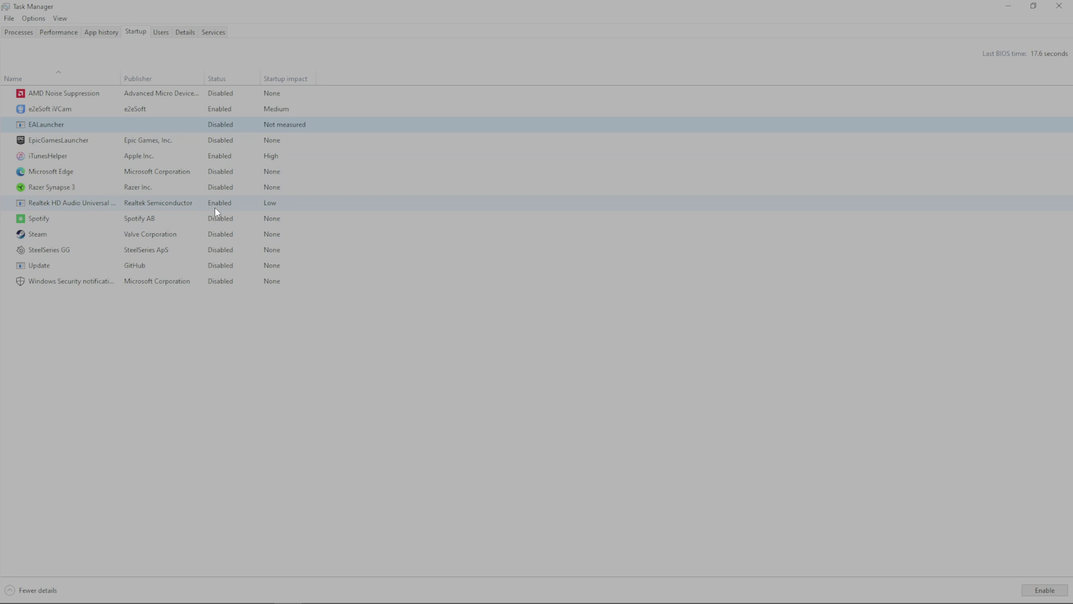
right_click(219, 115)
click(243, 139)
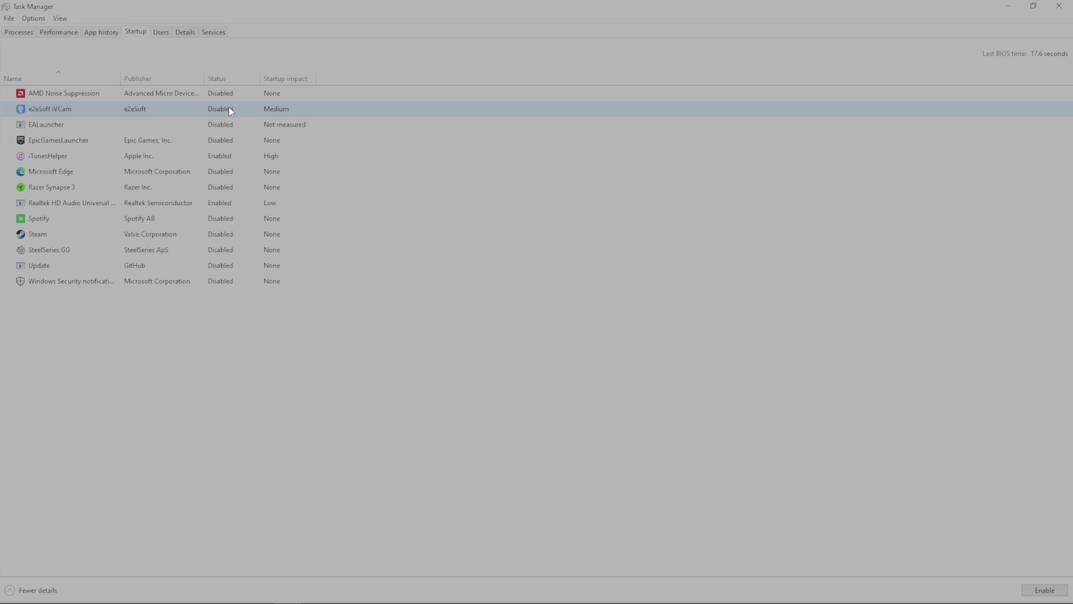
click(24, 33)
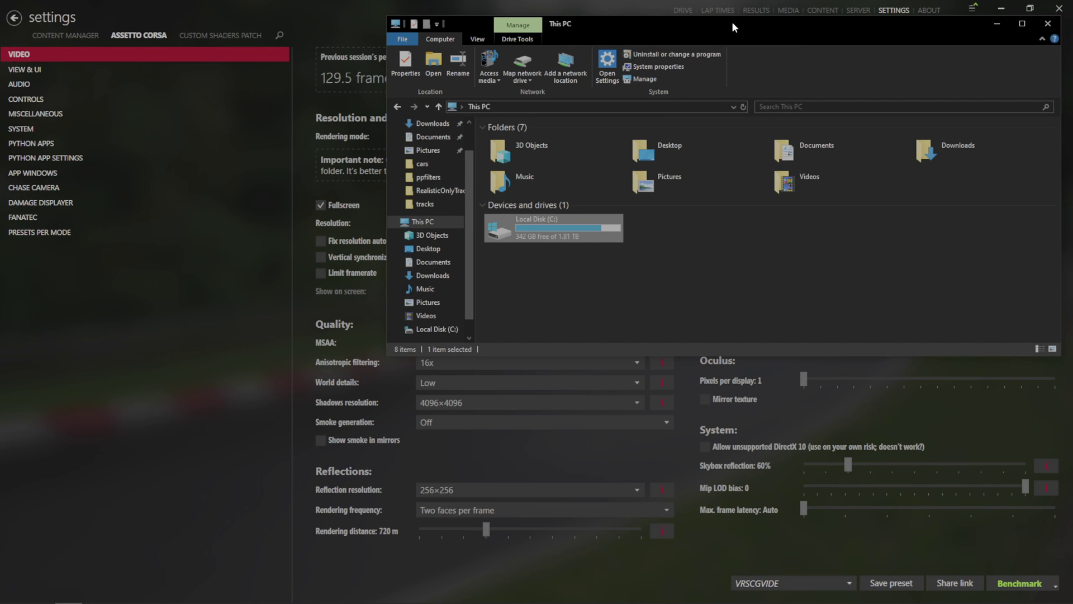
Move the This PC window higher on the desktop and minimise the Content Manager settings.
drag(732, 21, 520, 145)
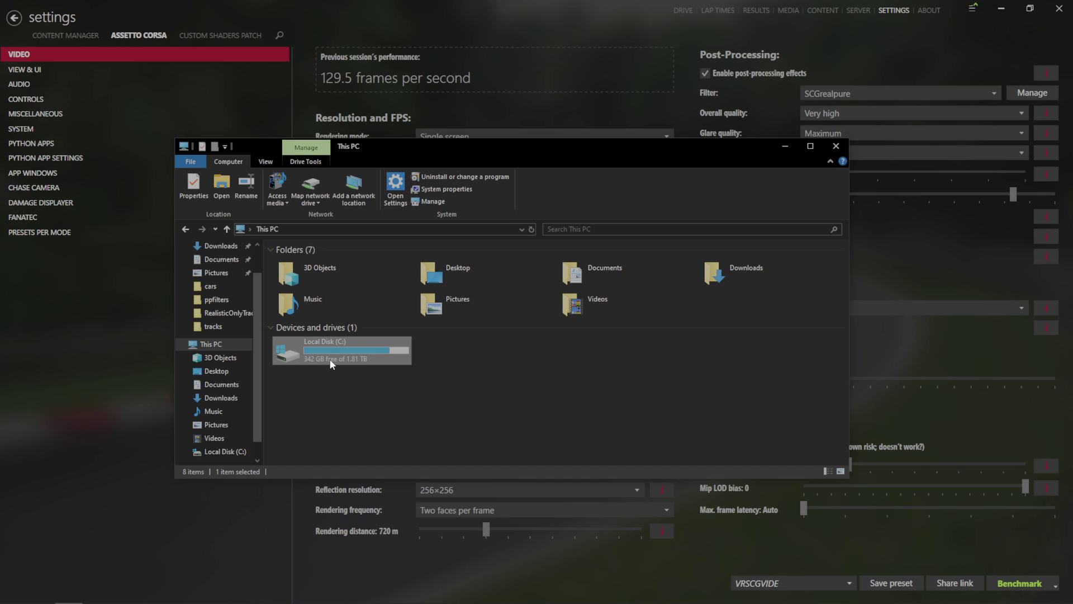
drag(514, 148, 554, 97)
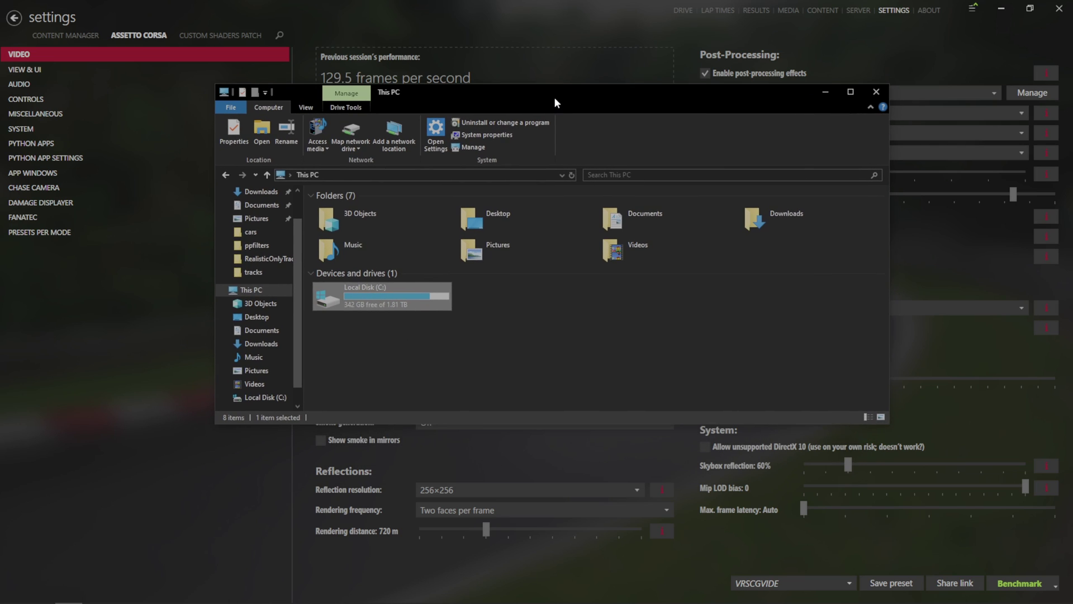
click(997, 8)
drag(736, 96, 738, 64)
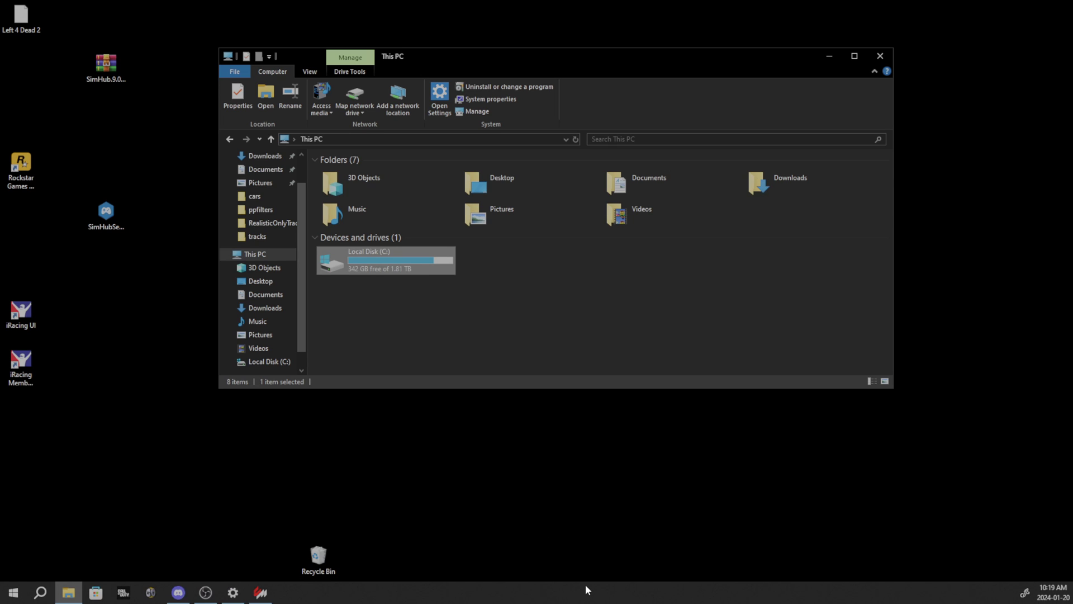
Search 'notif' to open the Notifications & actions settings.
click(48, 593)
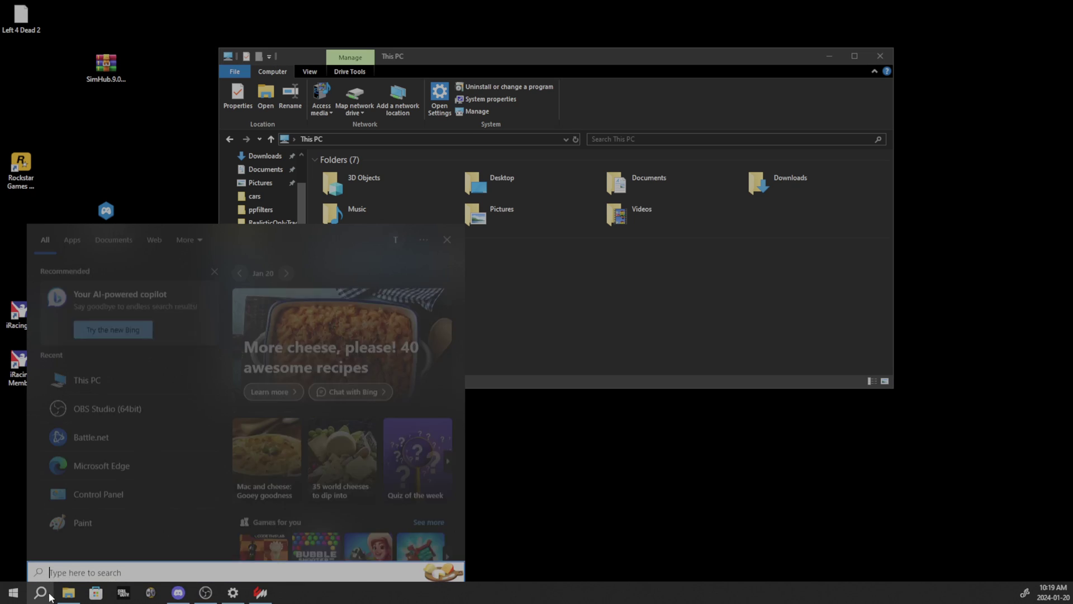
text(notif)
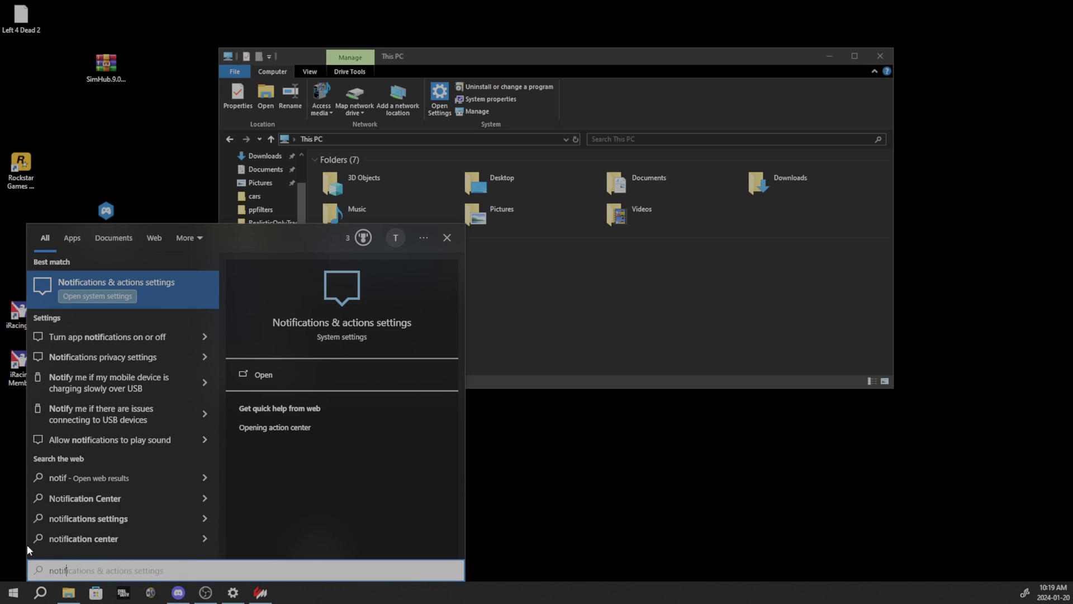
click(172, 287)
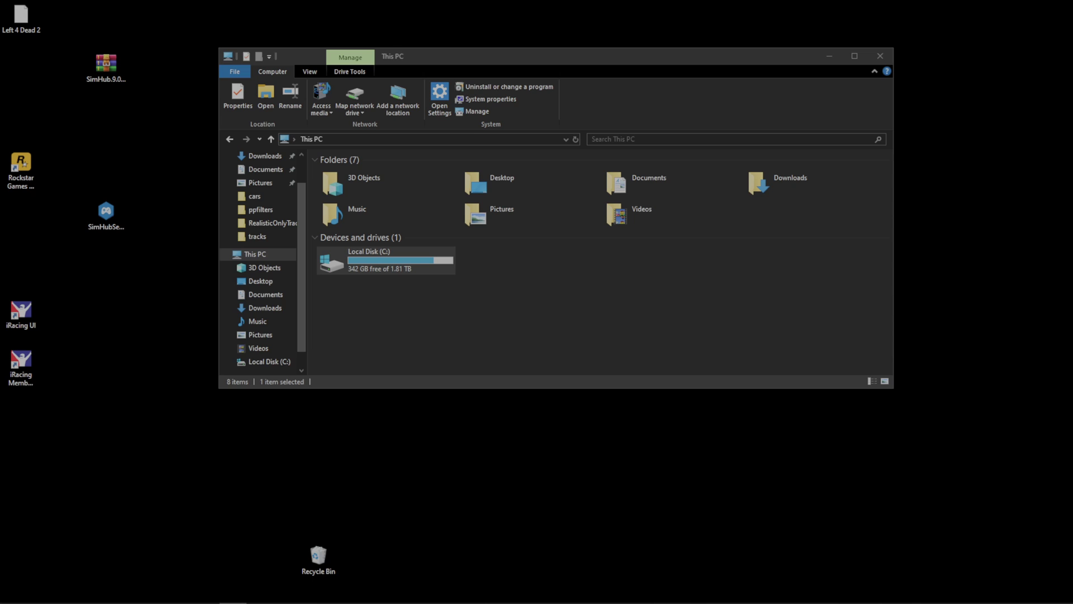
Maximise Settings and switch 'Get notifications from apps and other senders' to Off.
drag(830, 484, 538, 115)
click(586, 118)
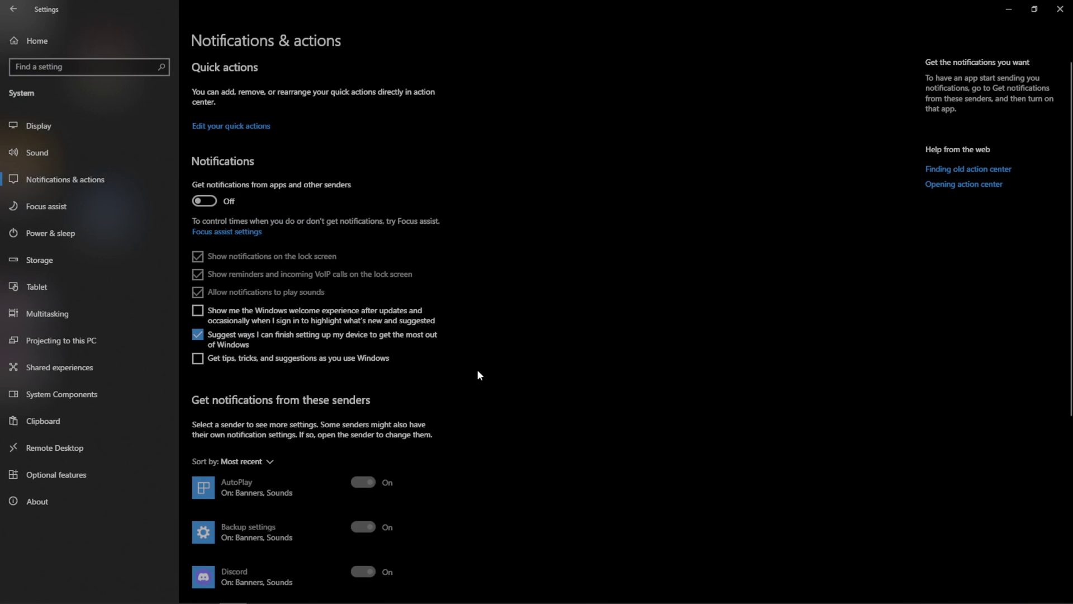
click(198, 336)
scroll(218, 363, down, 3)
scroll(223, 333, up, 3)
scroll(347, 430, down, 6)
scroll(447, 422, up, 6)
scroll(416, 378, down, 2)
scroll(414, 401, up, 2)
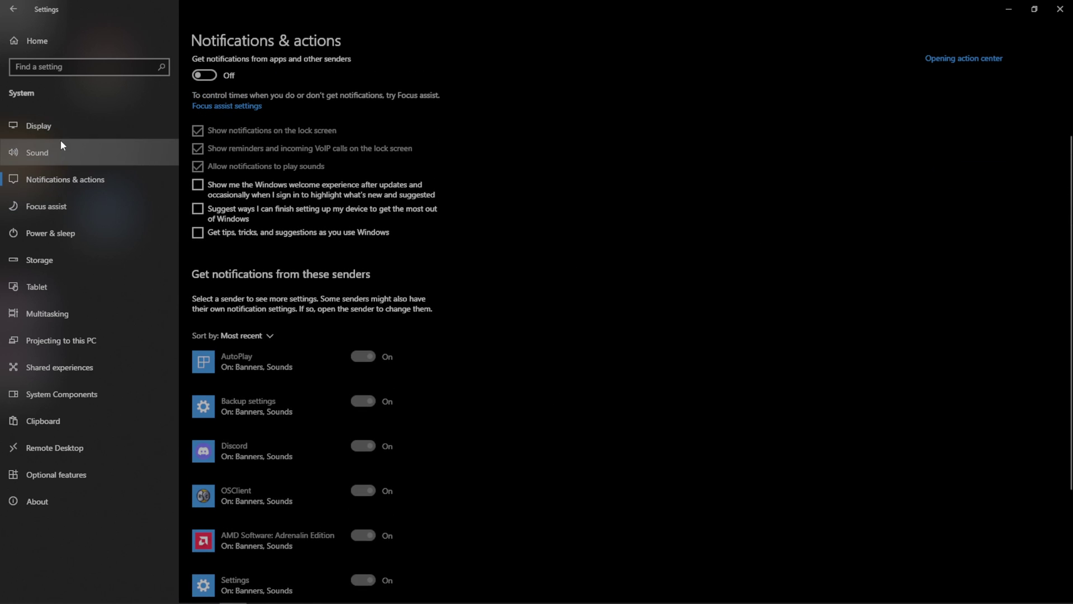
Search Settings for 'news', then close the Settings window.
click(92, 65)
text(news)
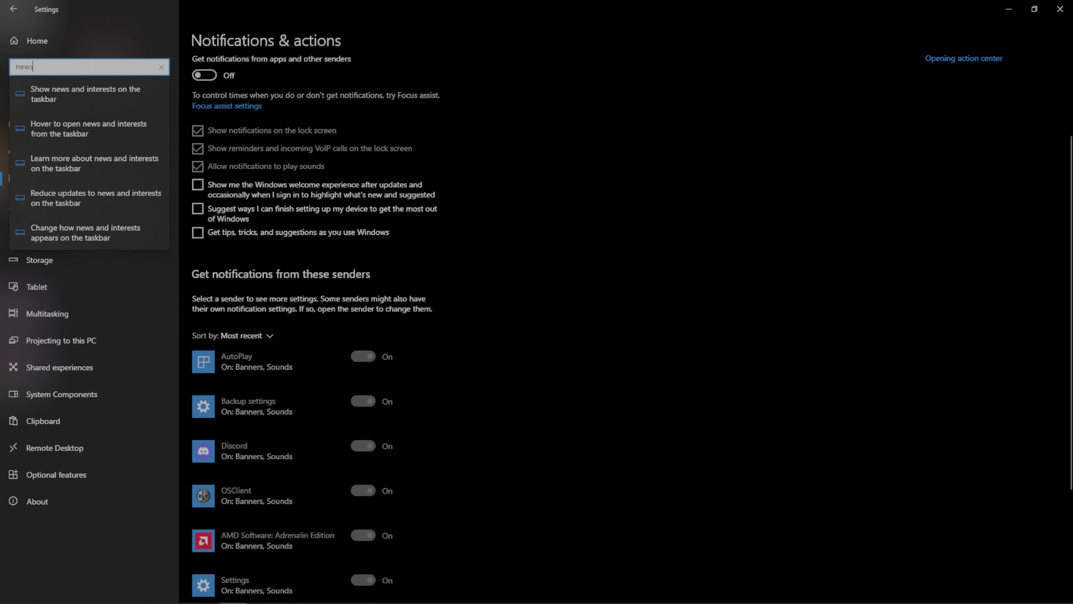
click(1060, 9)
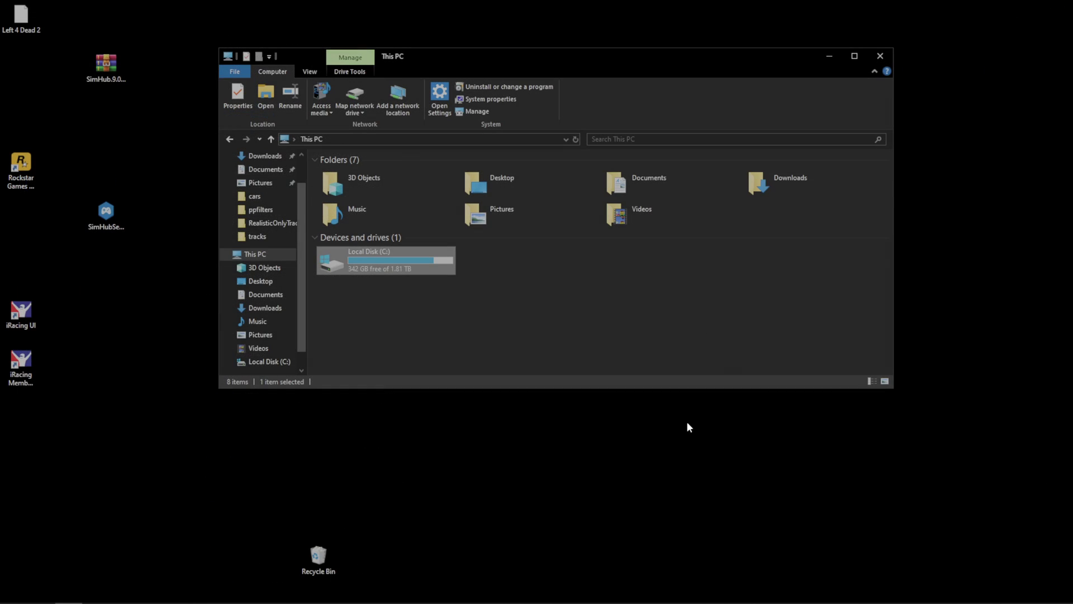
Turn off the Windows Ink Workspace button from the taskbar's context menu.
right_click(476, 594)
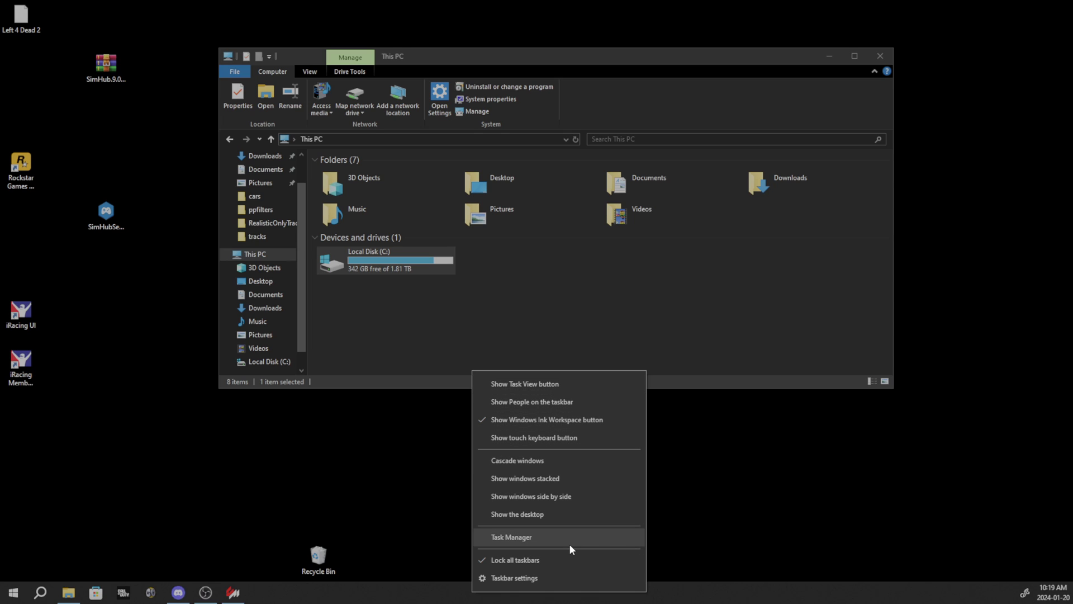
click(833, 591)
right_click(1053, 594)
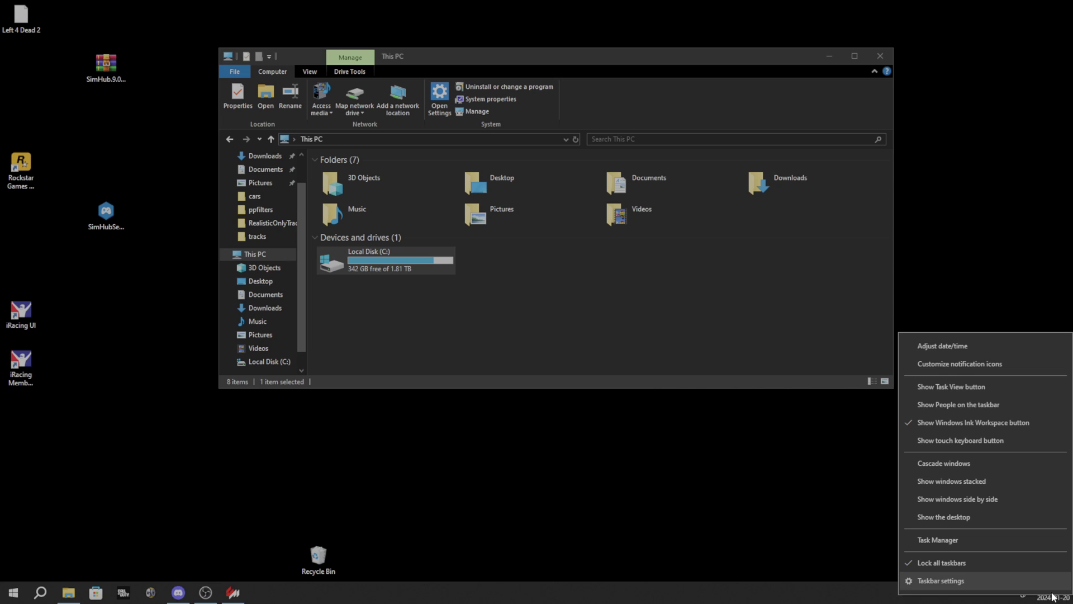
click(810, 504)
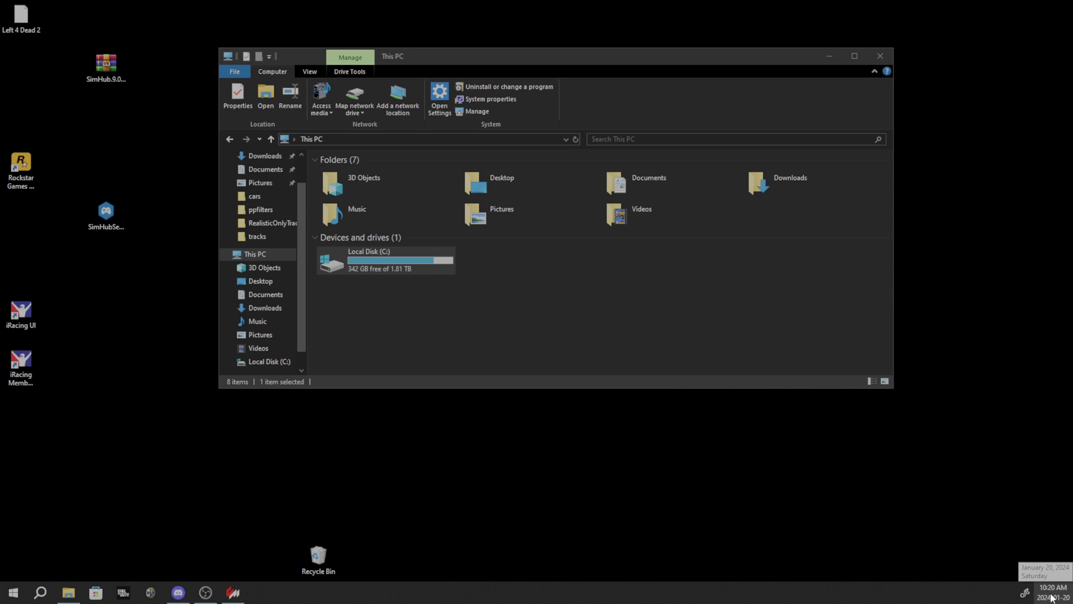
right_click(1044, 599)
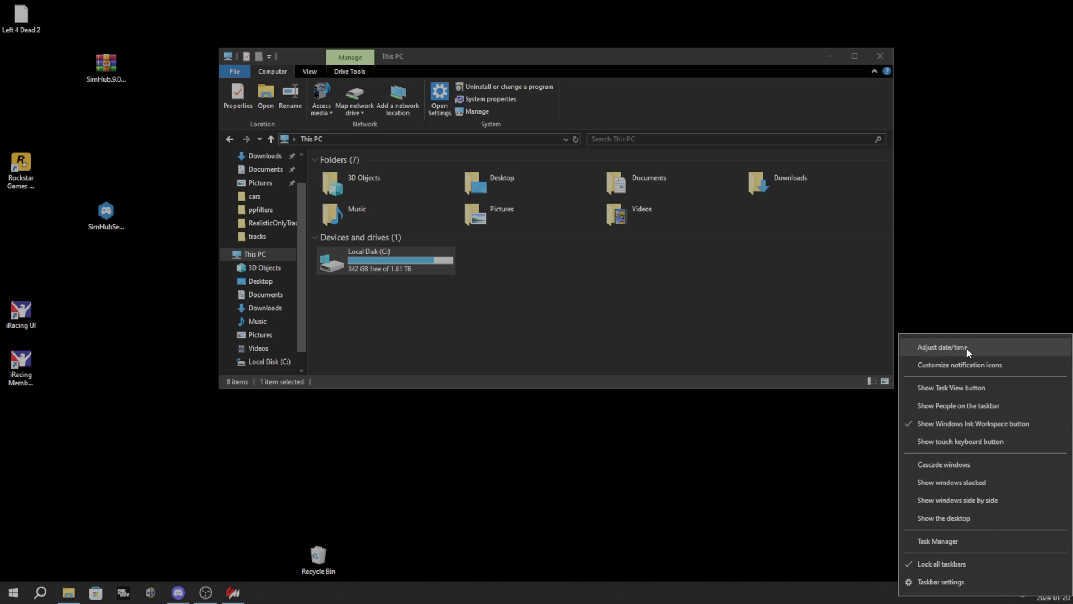
click(996, 423)
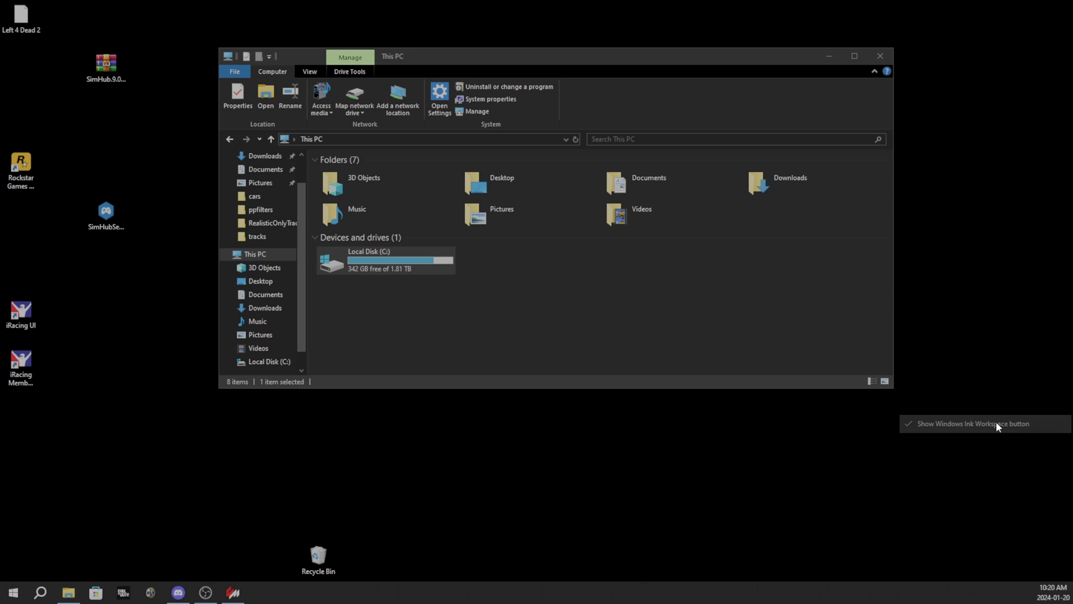
Glance at the taskbar calendar and clock, then bring the taskbar's context menu back up.
click(1051, 599)
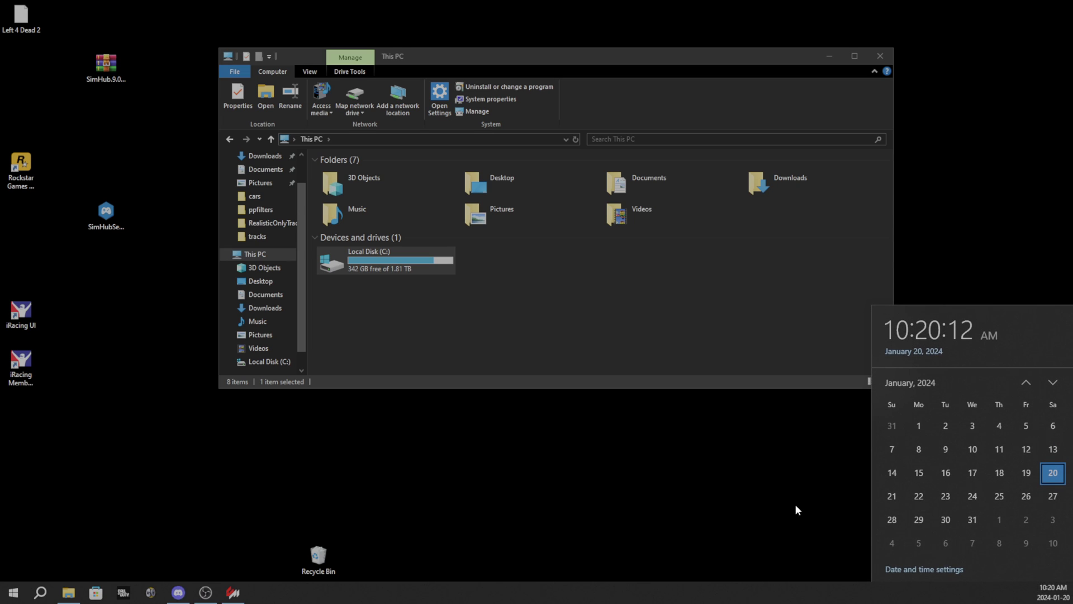
click(776, 503)
right_click(1029, 586)
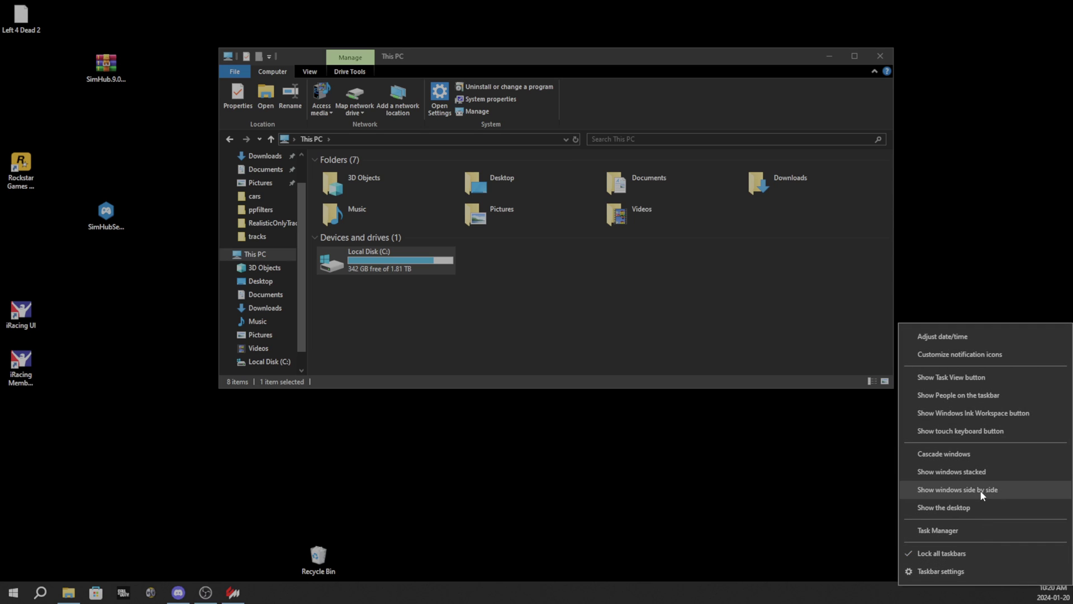
Confirm News and interests shows Off on the Taskbar settings page, then close Settings.
click(972, 568)
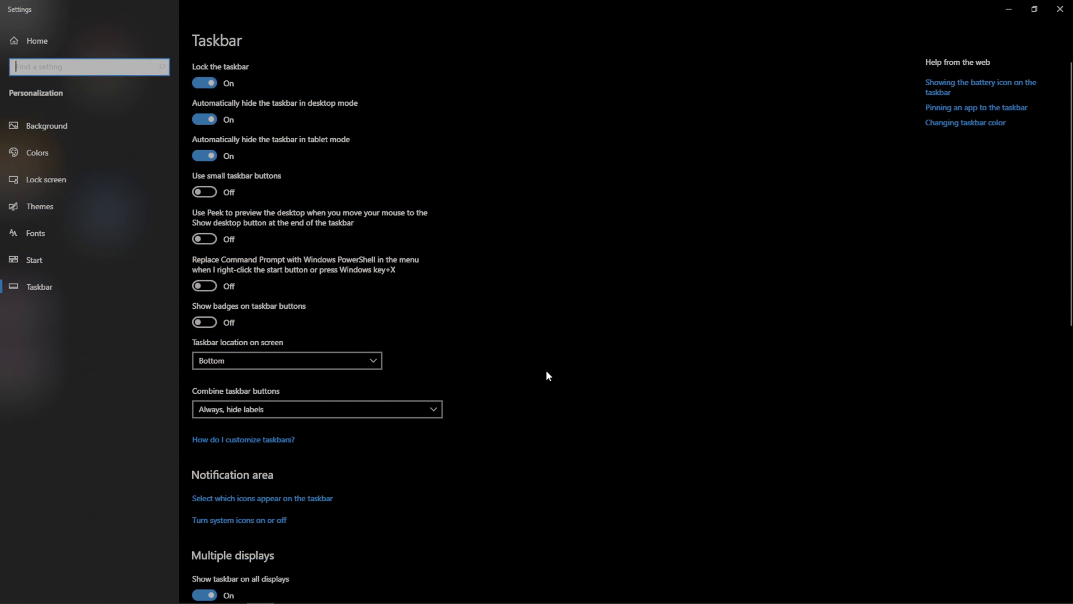
scroll(571, 289, down, 5)
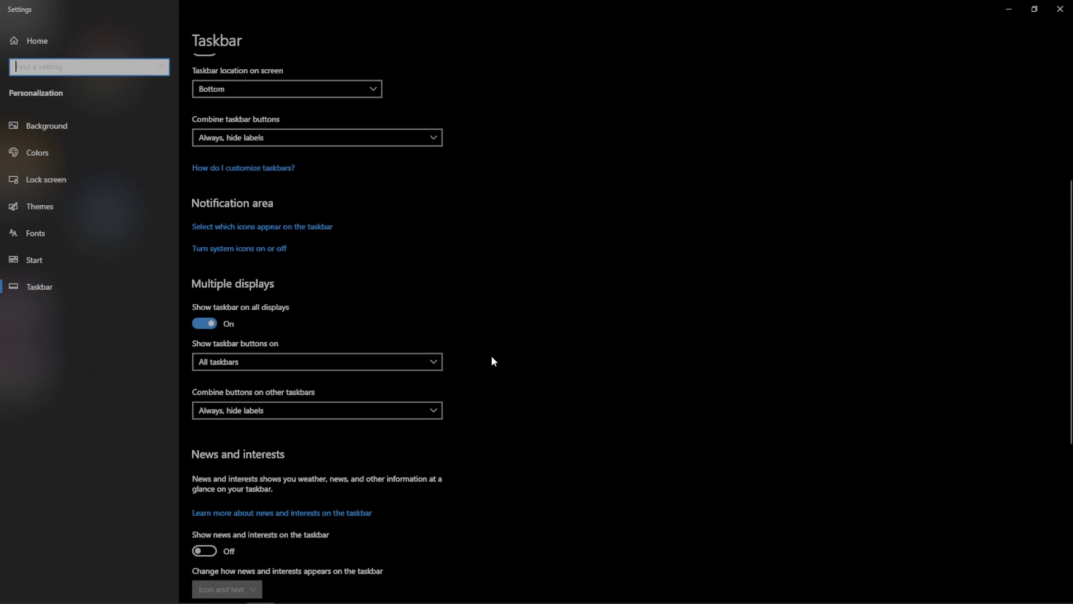
scroll(643, 422, down, 7)
scroll(643, 427, up, 1)
scroll(689, 389, up, 10)
click(1061, 9)
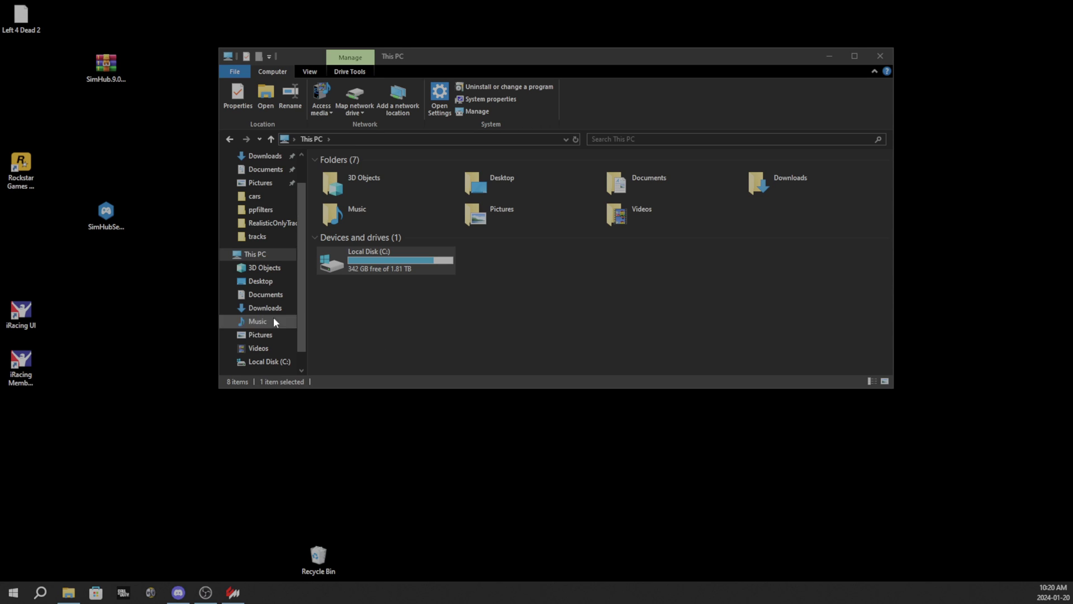
Find 'anti' in Start, check Virus & threat protection settings show real-time protection off, then close.
click(40, 592)
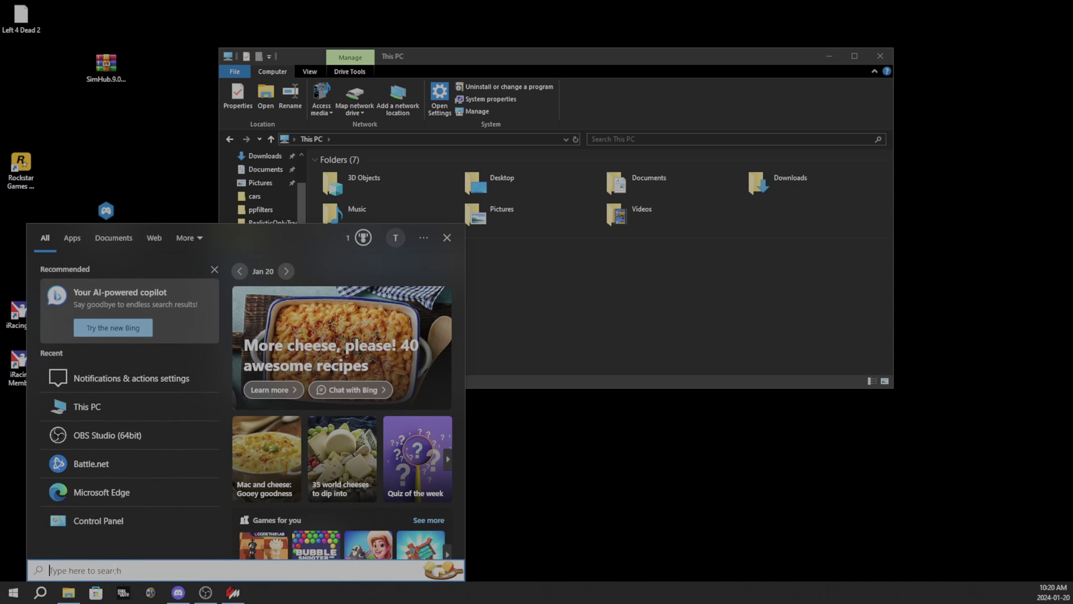
text(a)
key(BackSpace)
text(anti)
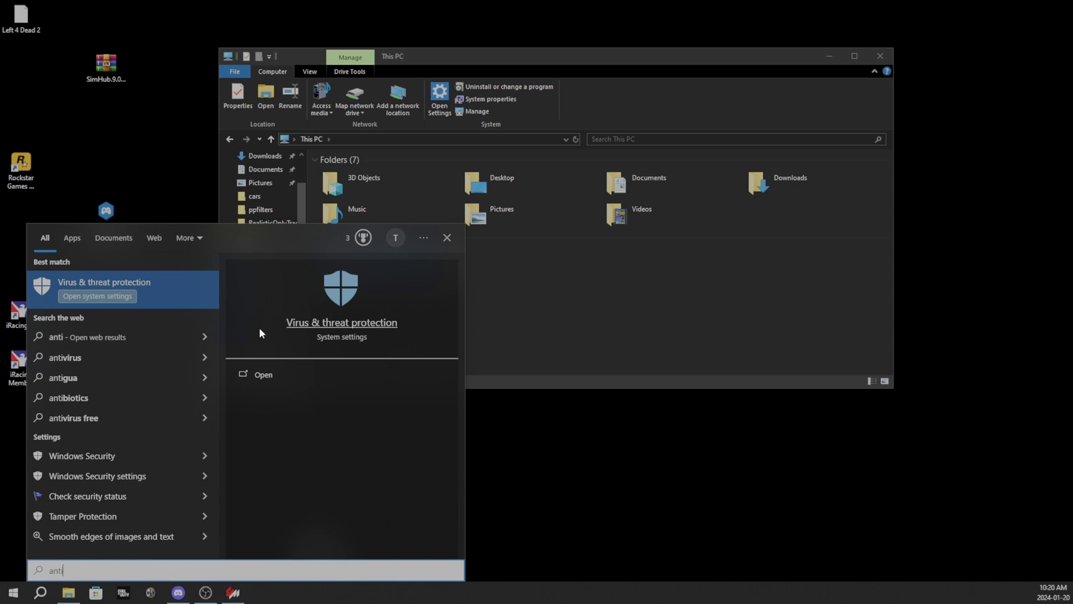
click(190, 283)
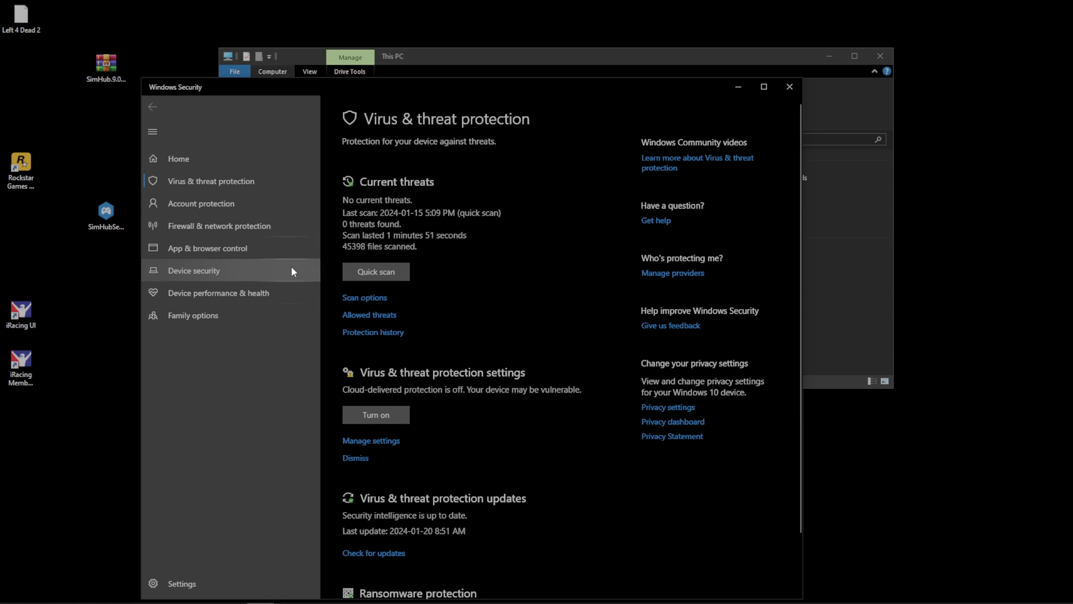
drag(447, 83, 453, 54)
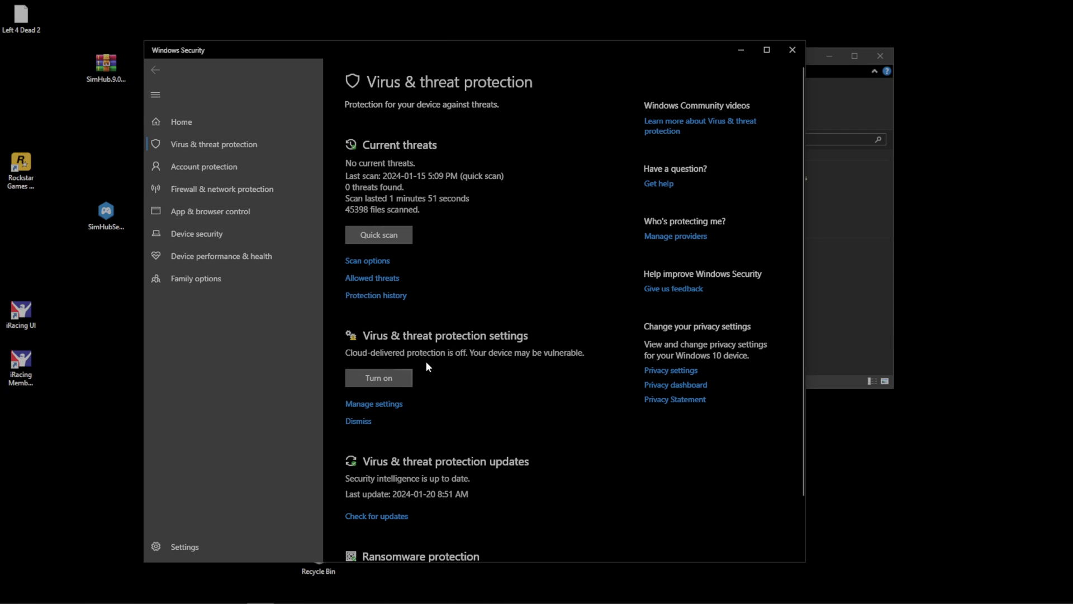
click(389, 404)
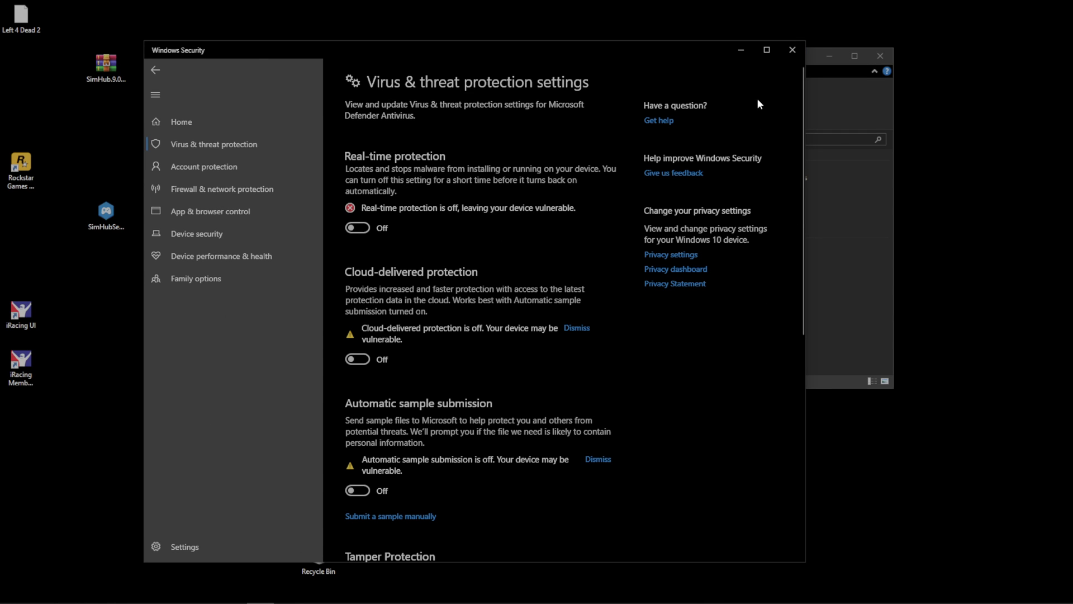
click(792, 49)
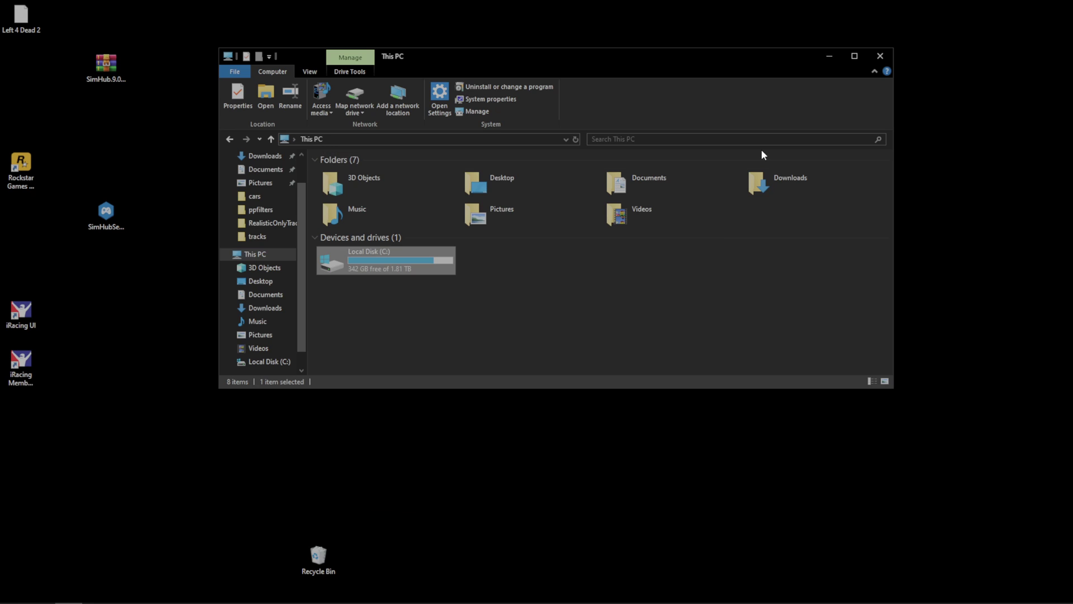
Maximize then restore the This PC window and drag it lower and further left.
click(854, 55)
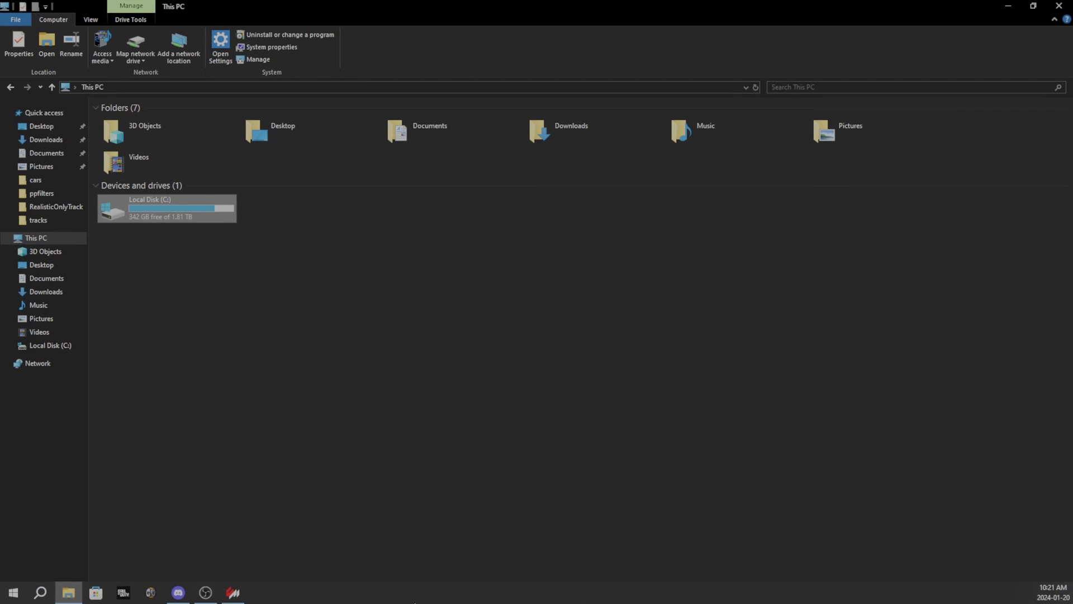
click(408, 247)
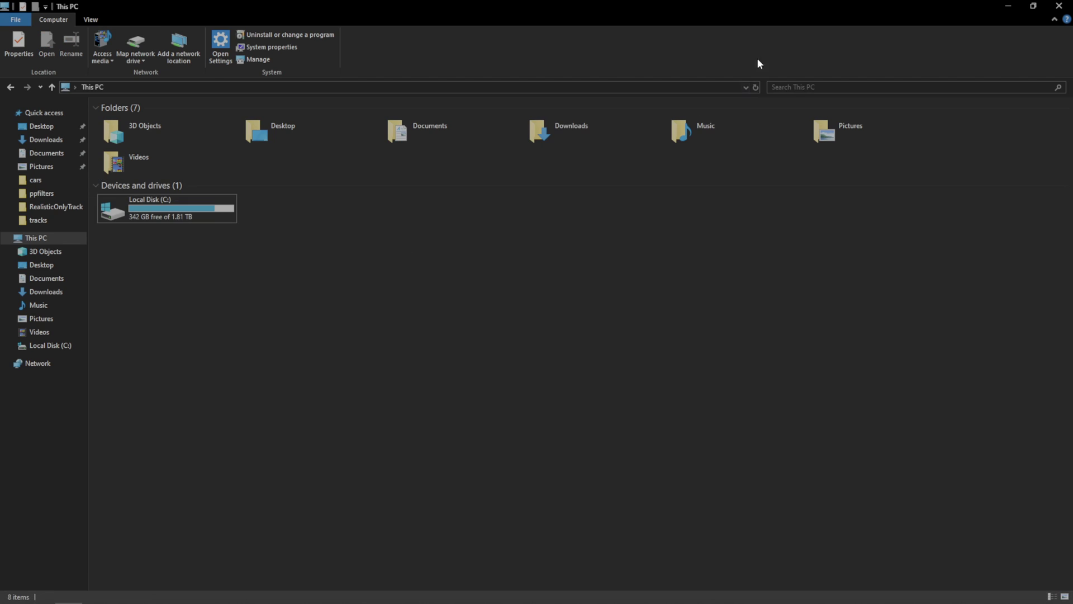
click(1033, 6)
drag(488, 69, 391, 152)
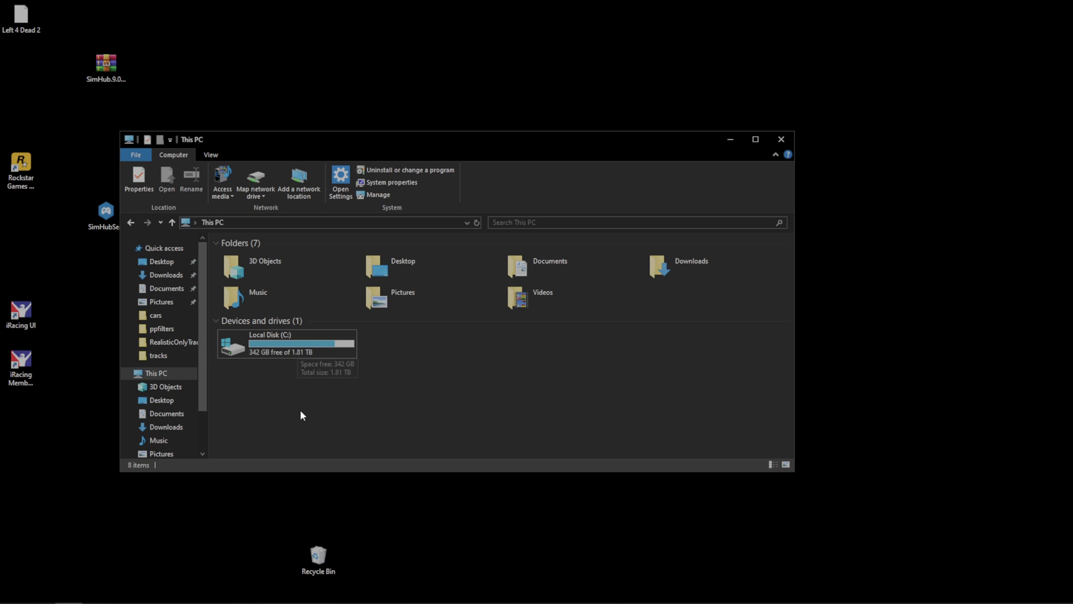
Switch to Content Manager from the taskbar to show its Assetto Corsa video settings.
mouse_move(343, 594)
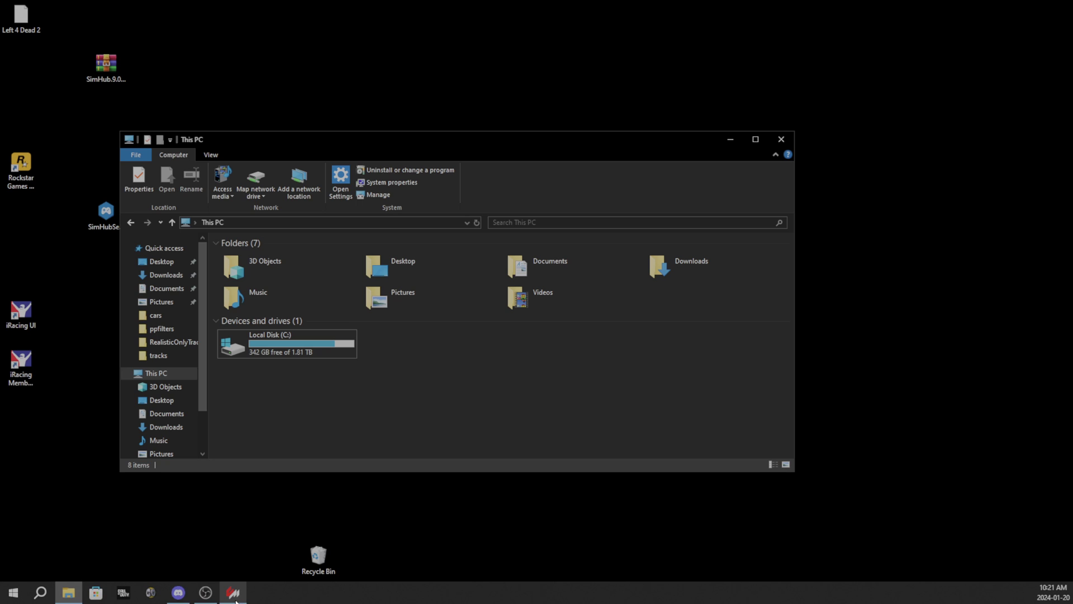
mouse_move(235, 600)
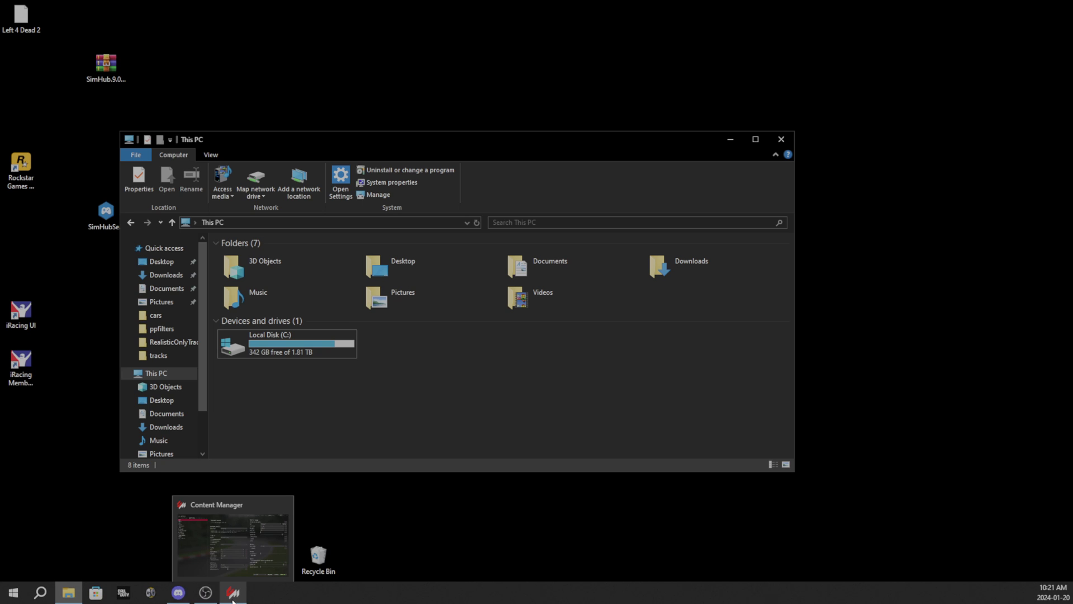
click(233, 598)
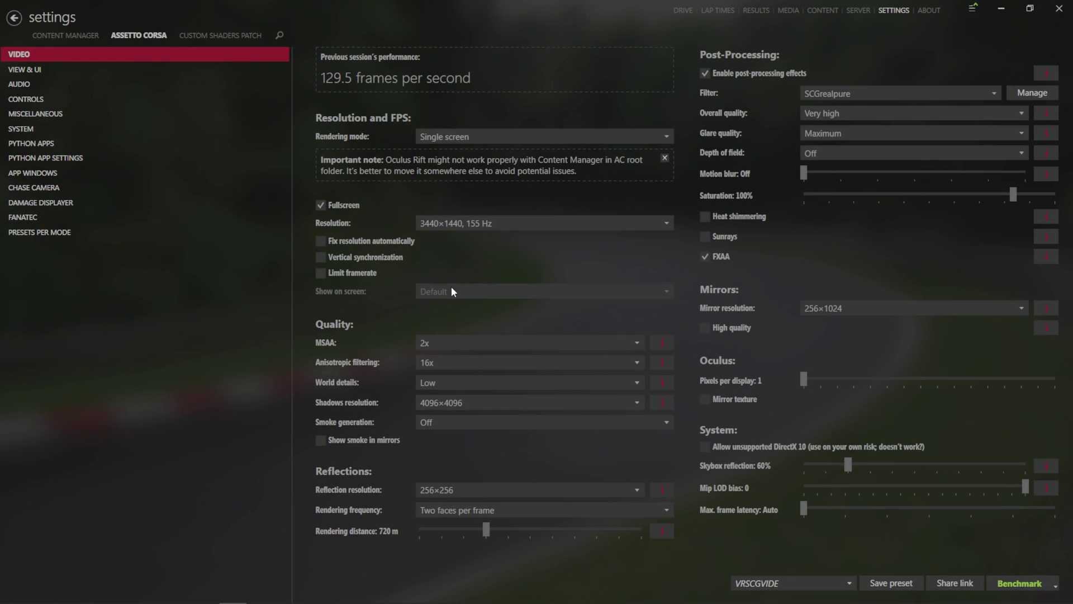